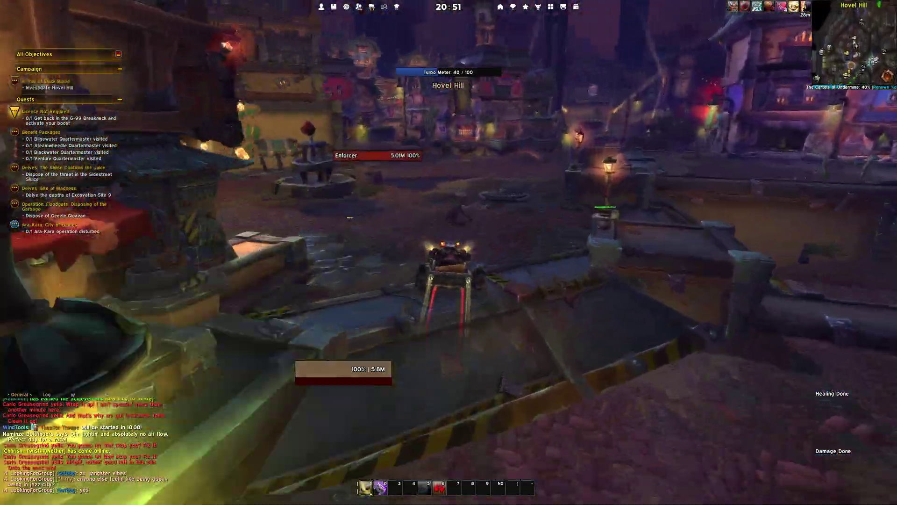
Drive the G-99 Breakneck through the streets of Hovel Hill.
key("w")
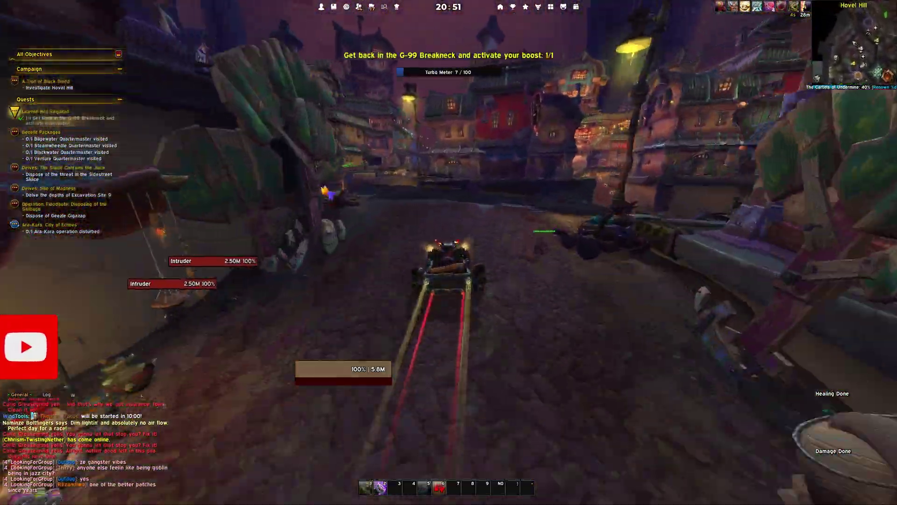
key("a")
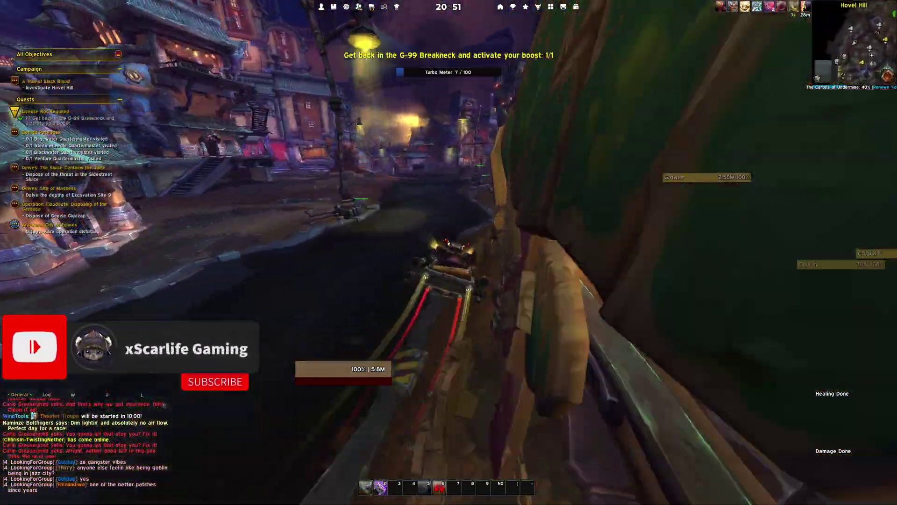
key("d")
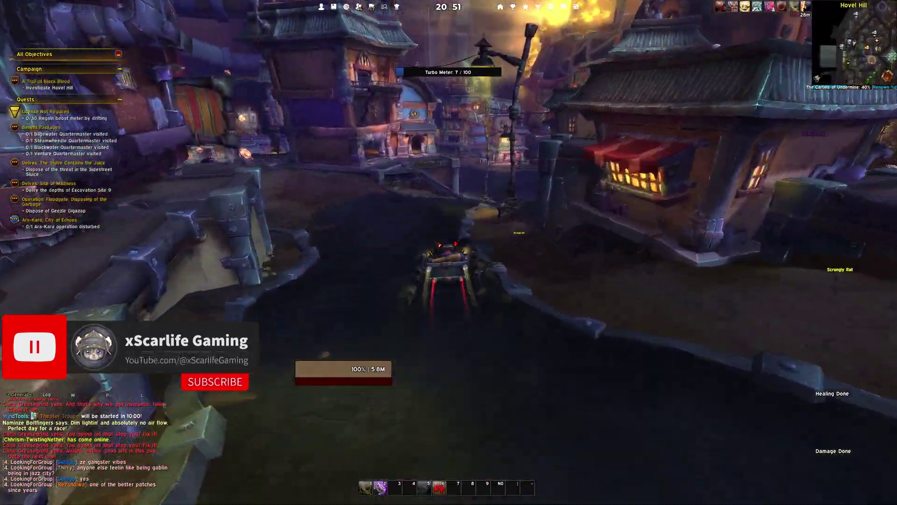
key("a")
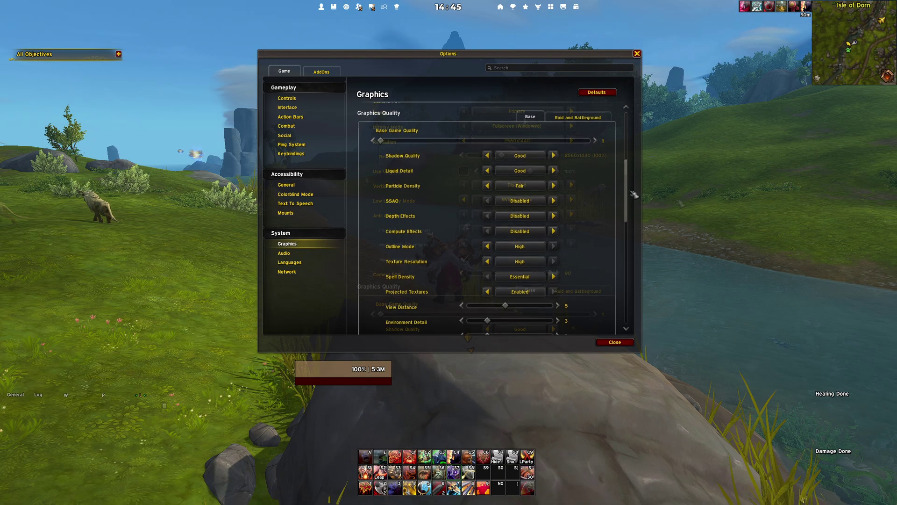
Lower the base graphics View Distance to 1 and apply the change.
scroll(633, 193, "down", 1)
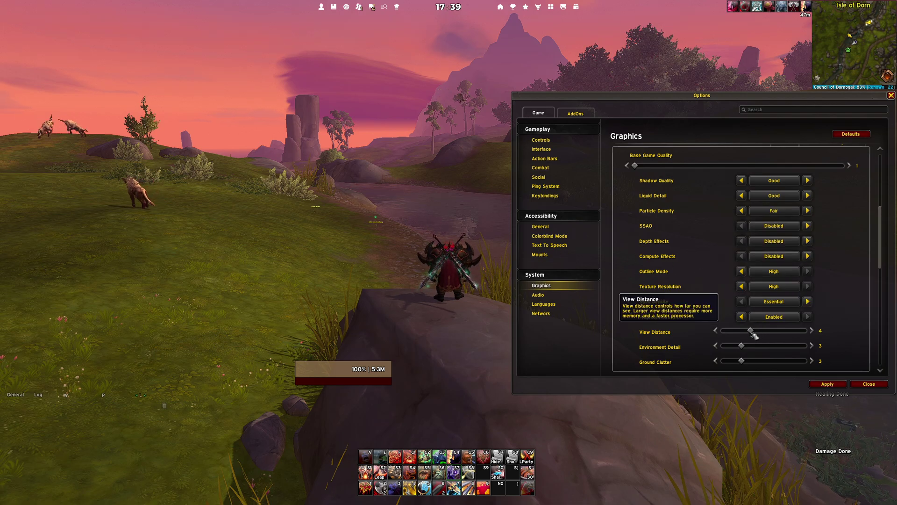
left_click_drag(753, 334, 723, 331)
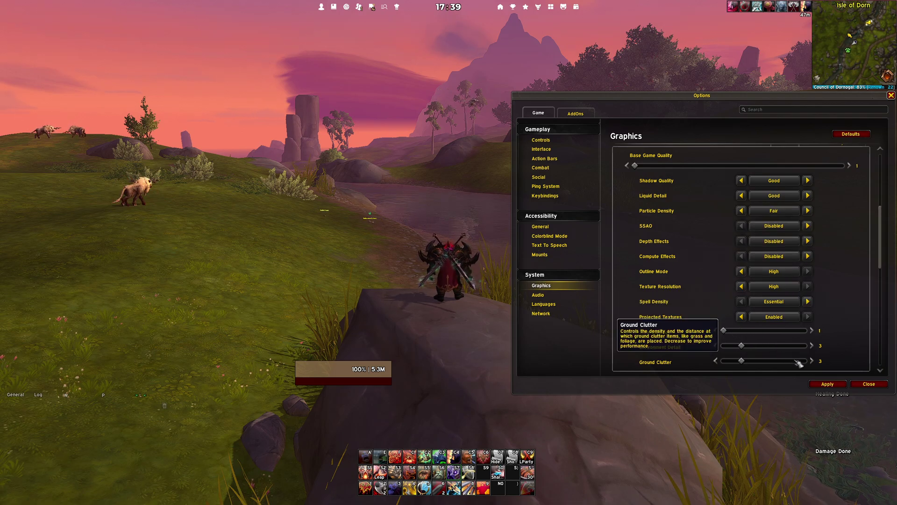
left_click(828, 384)
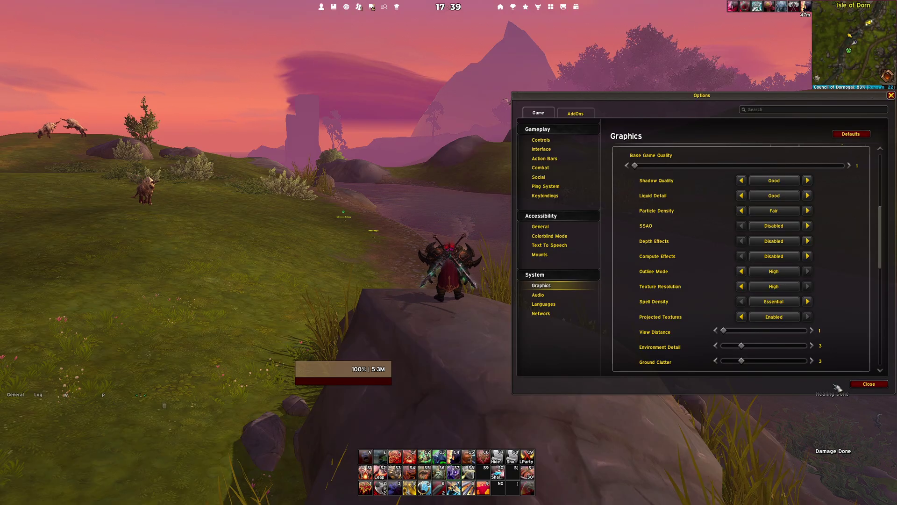
Try View Distance at 2 and at 3, applying each level to compare the distant scenery.
left_click(812, 330)
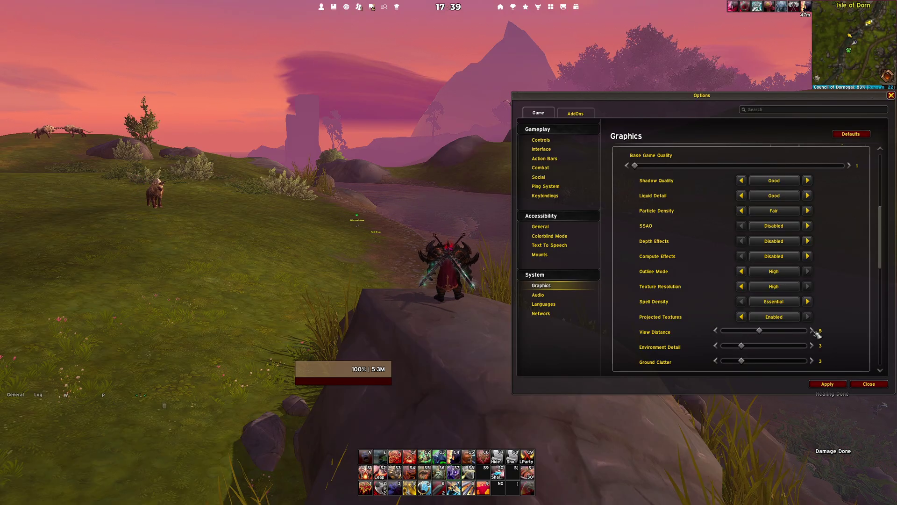
left_click(717, 330)
left_click(716, 330)
left_click(716, 330)
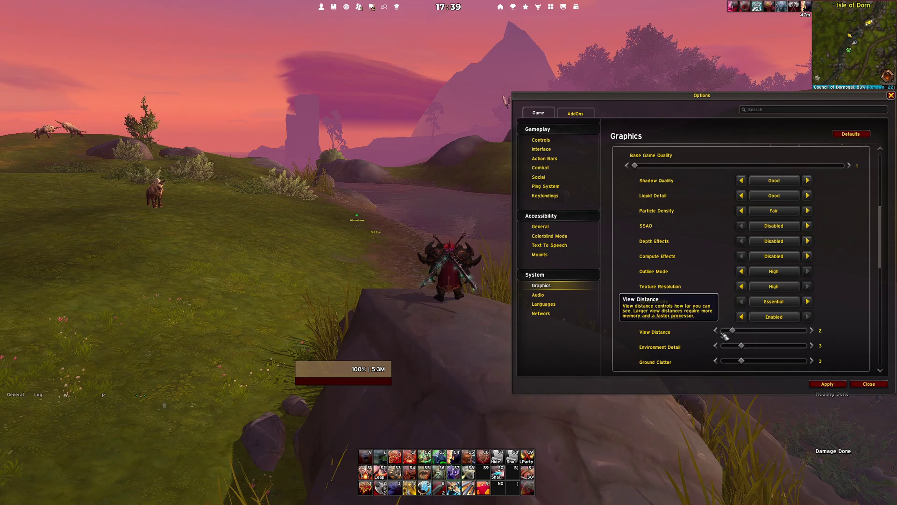
left_click(834, 384)
left_click(812, 331)
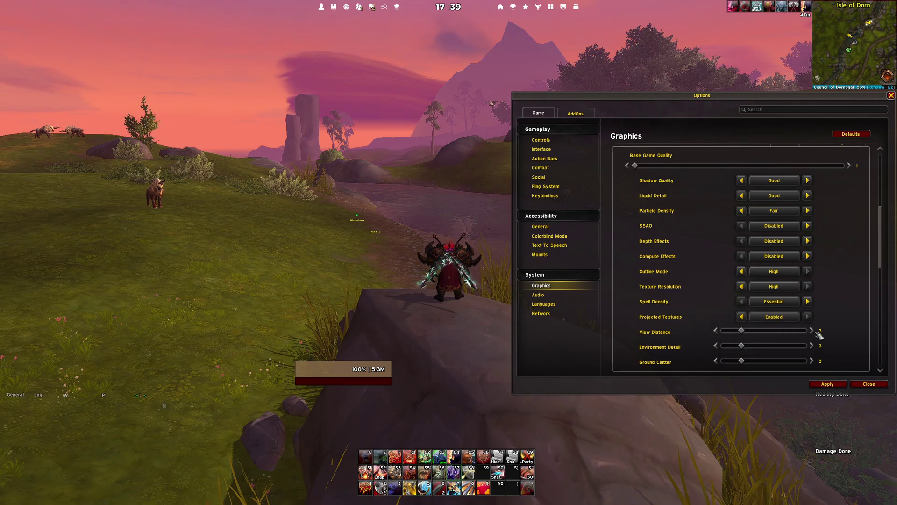
left_click(827, 384)
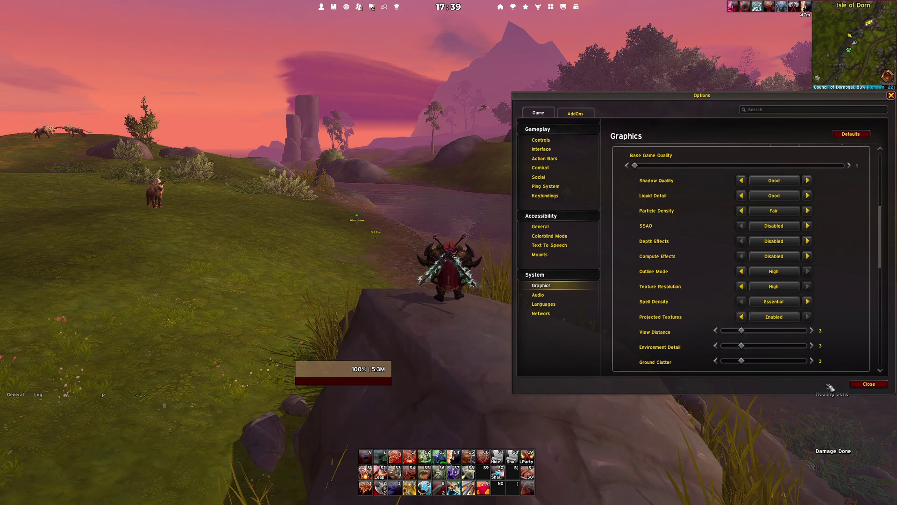
Set View Distance to 5 and apply the change.
left_click(813, 331)
left_click(812, 331)
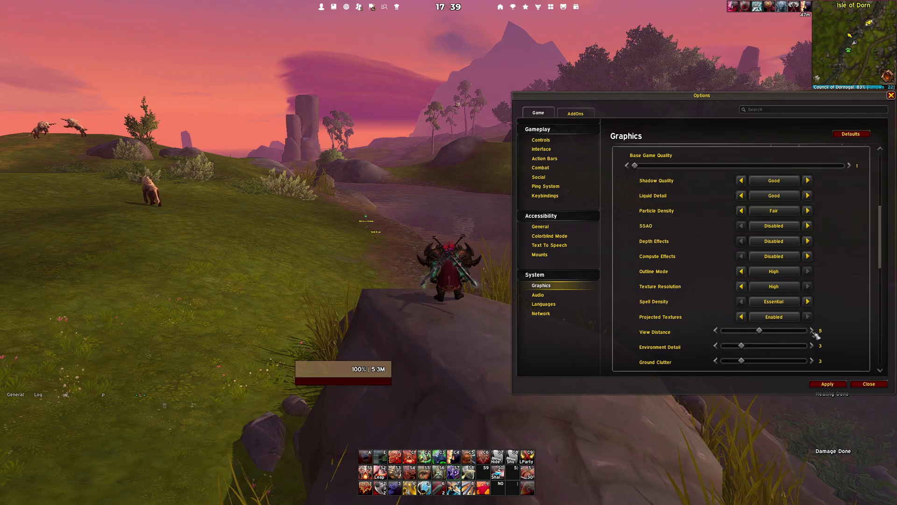
left_click(826, 384)
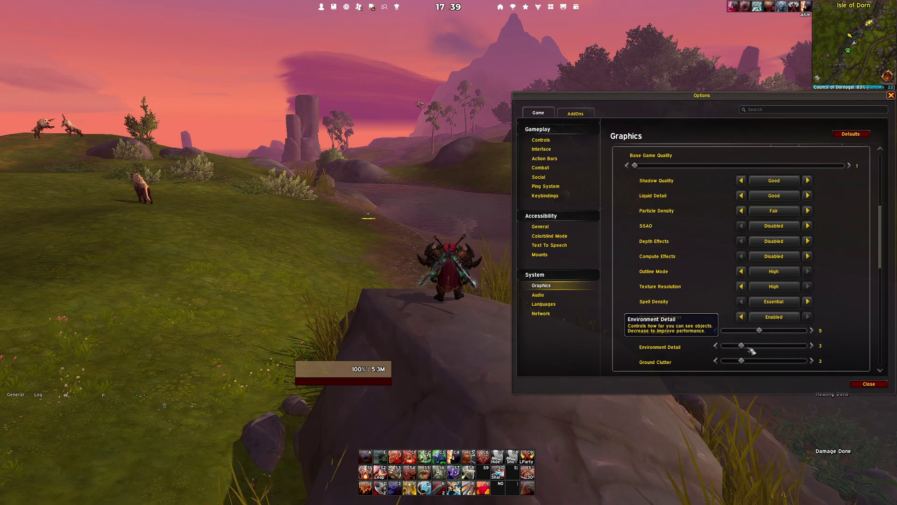
Lower Environment Detail to 1 and apply the change.
left_click(716, 346)
left_click(716, 346)
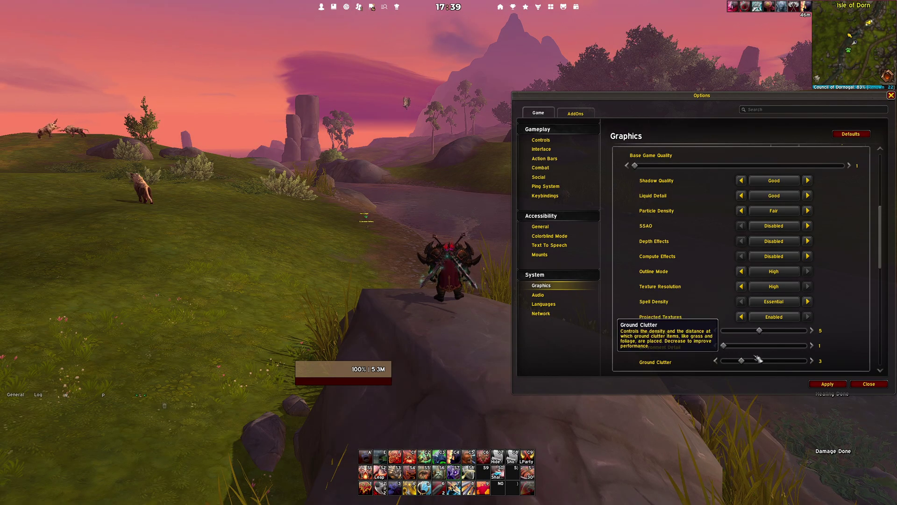
left_click(827, 384)
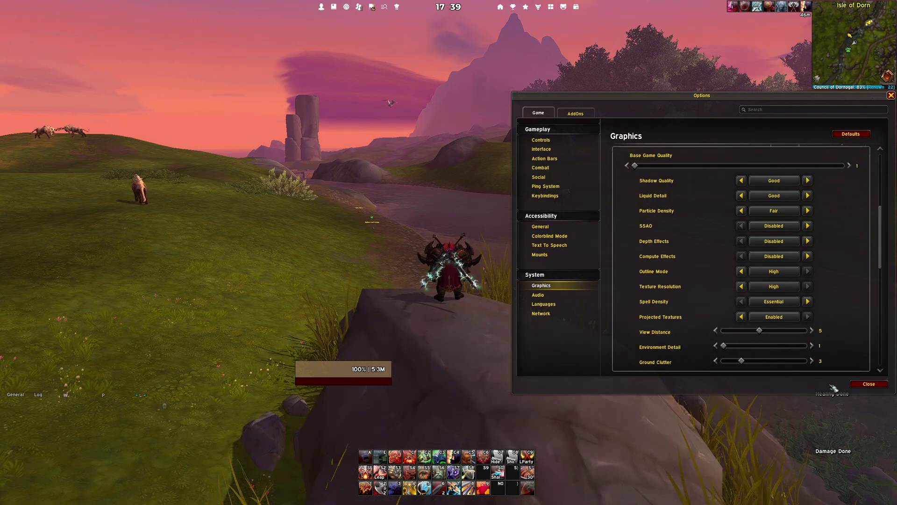
Raise Environment Detail one level at a time from 2 up to 5, applying the levels to compare them.
left_click(813, 345)
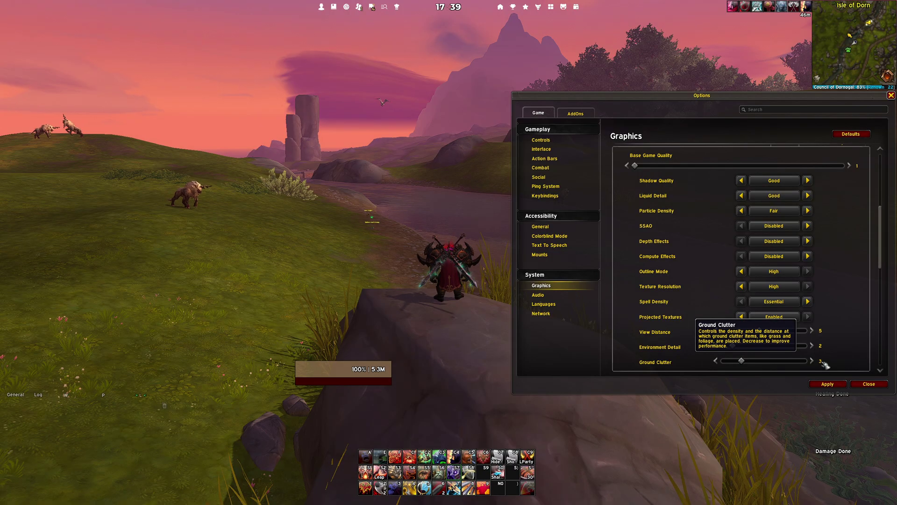
left_click(827, 383)
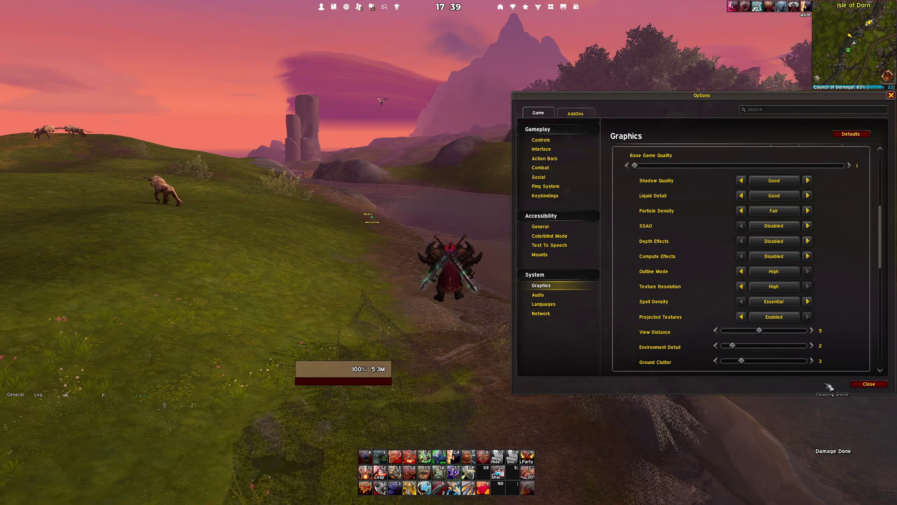
left_click(812, 345)
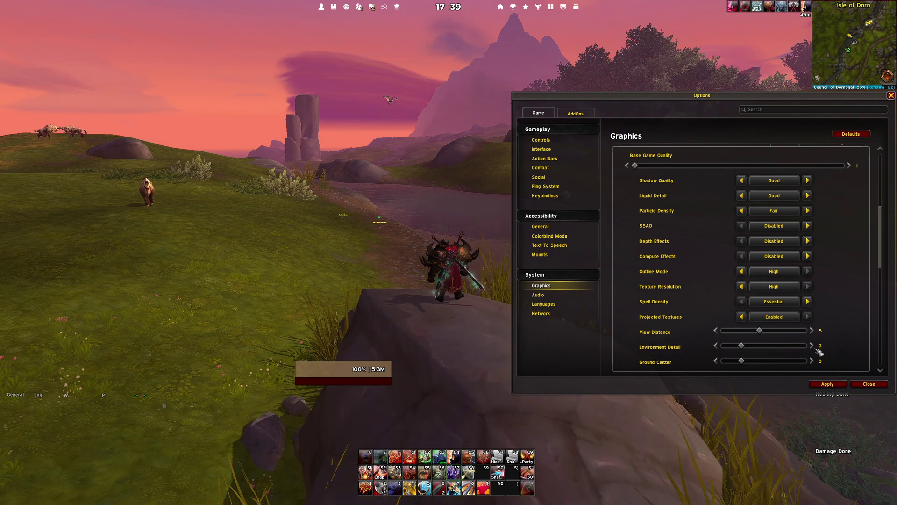
left_click(827, 383)
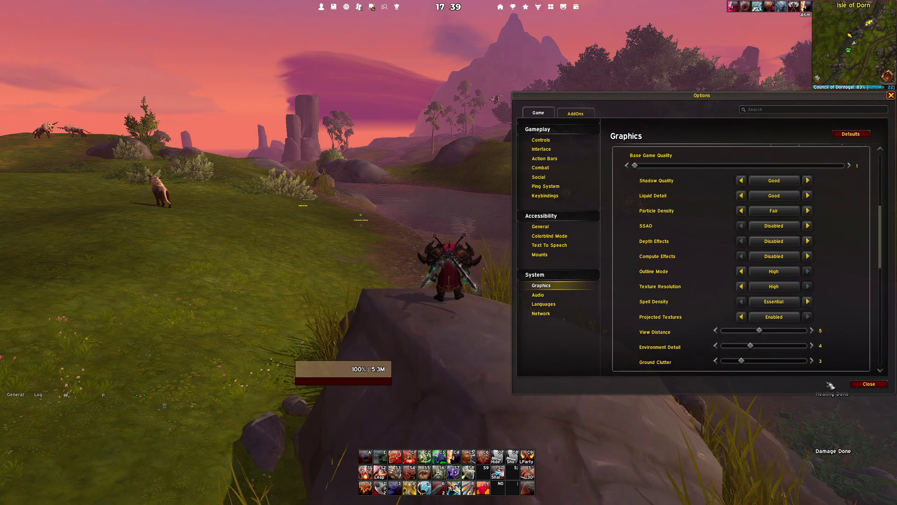
left_click(811, 345)
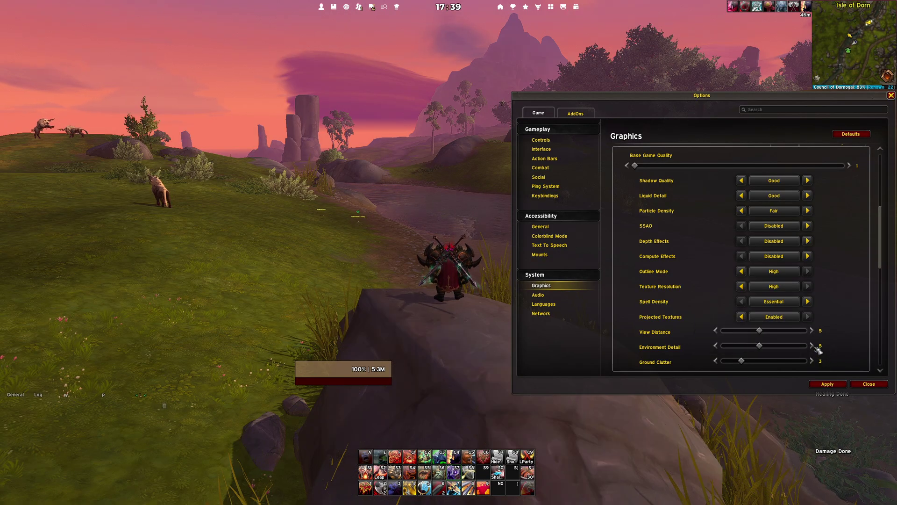
left_click(828, 383)
Set Environment Detail to 3 and apply the change.
left_click(715, 346)
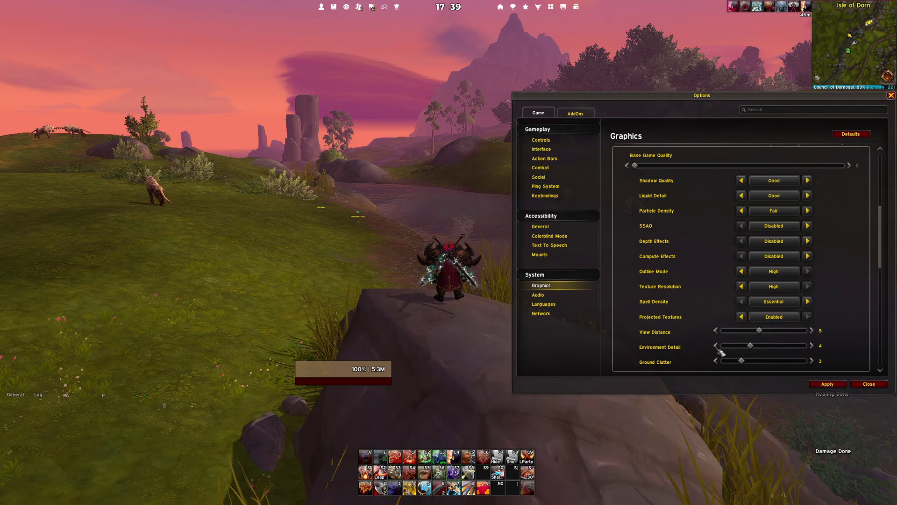
left_click(715, 346)
left_click(827, 384)
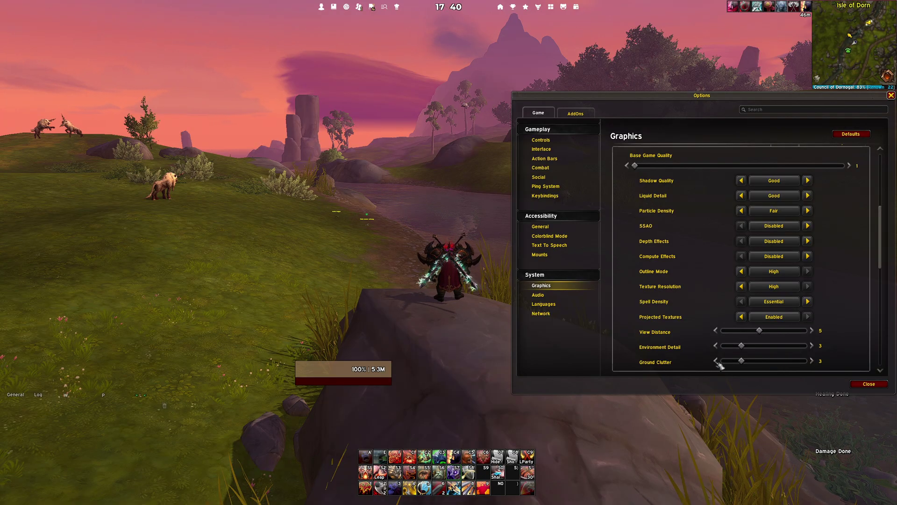
Raise Ground Clutter to its maximum of 10 and apply the change.
left_click(768, 360)
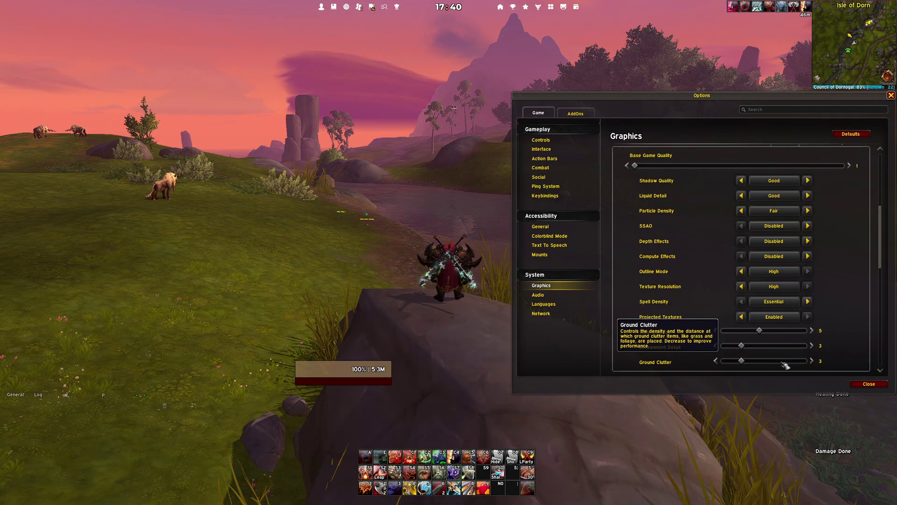
left_click(812, 360)
left_click(813, 360)
left_click(813, 360)
left_click(826, 384)
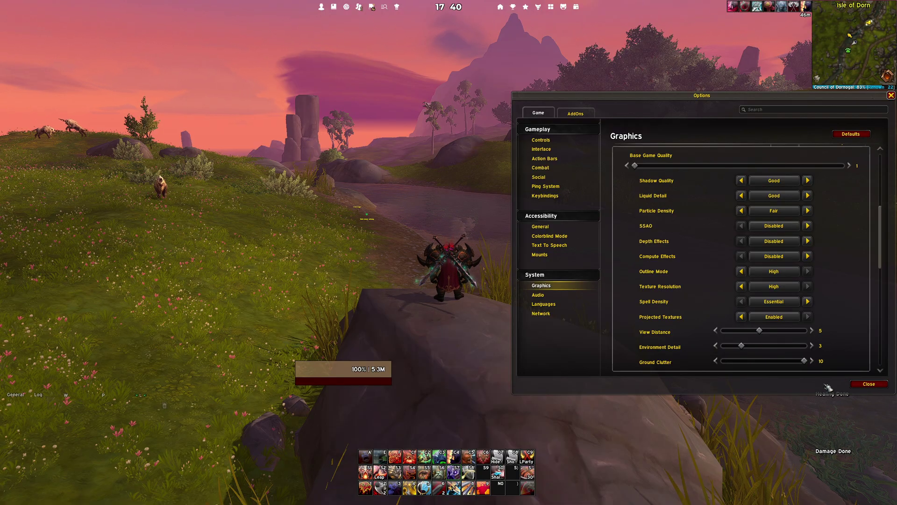
Lower Ground Clutter one level at a time through 9, 8, 7, 6 and one further level, applying each change.
left_click(717, 361)
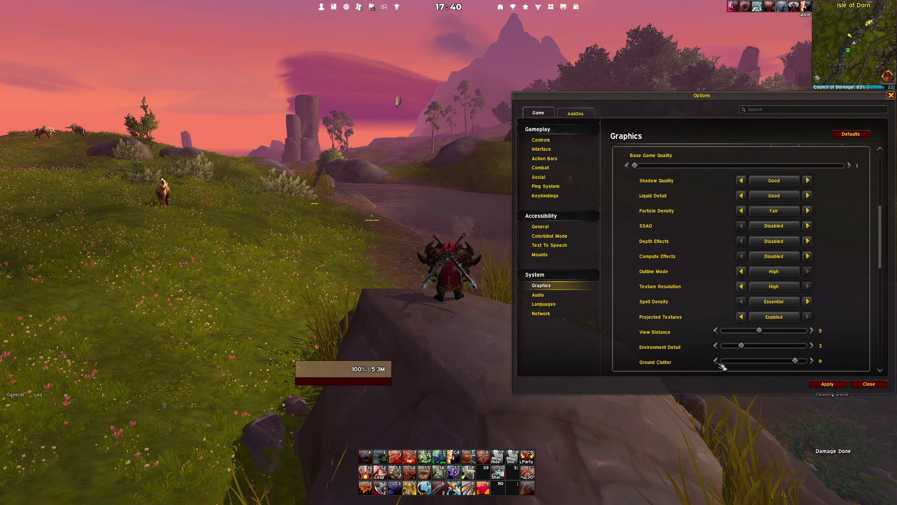
left_click(829, 384)
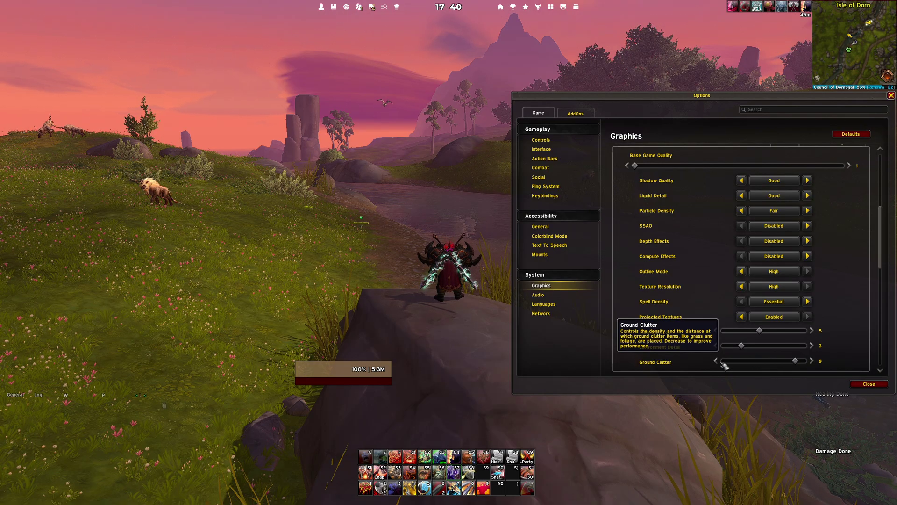
left_click(716, 360)
left_click(825, 384)
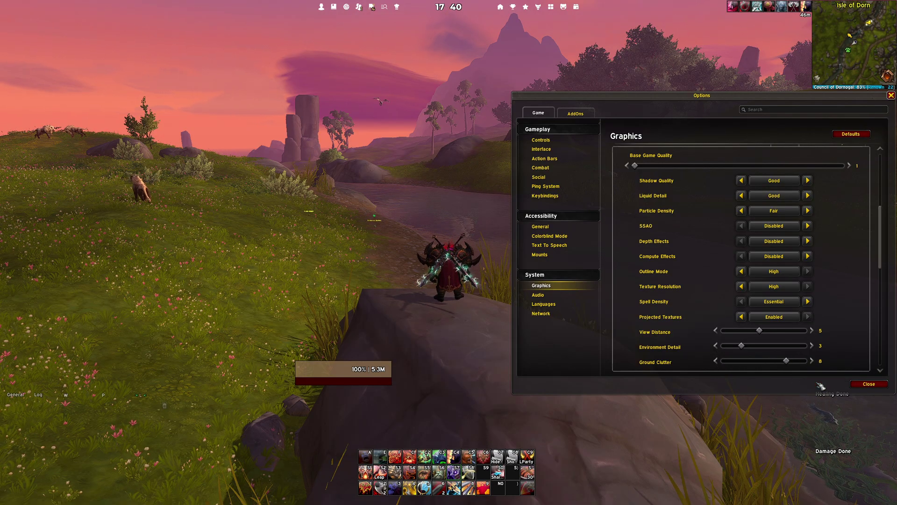
left_click(715, 360)
left_click(824, 385)
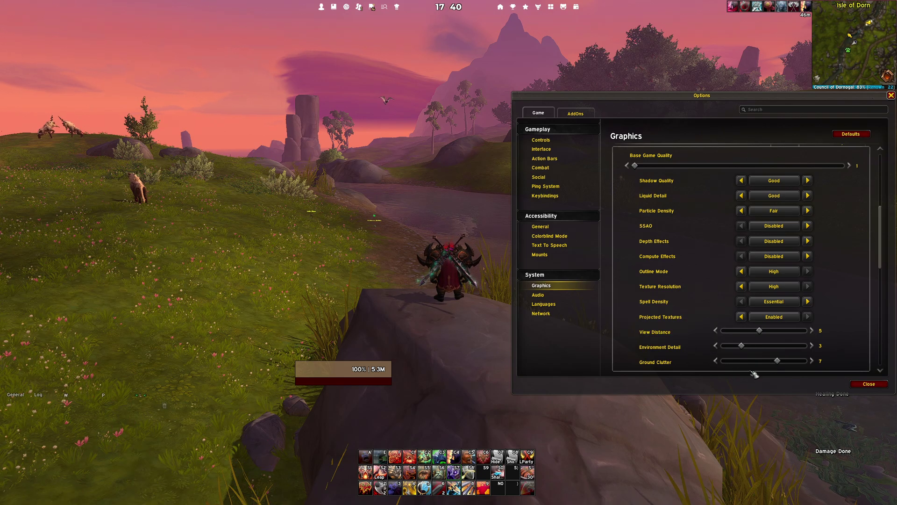
left_click(716, 361)
left_click(825, 384)
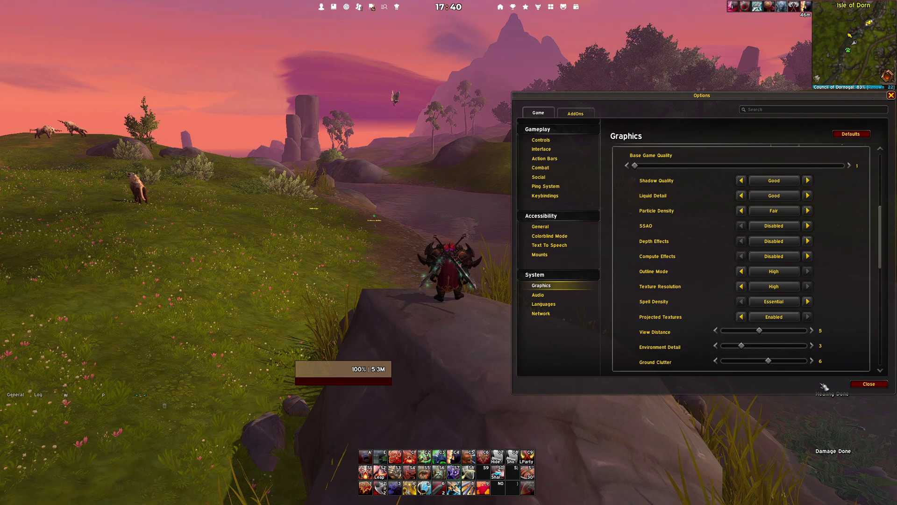
left_click(715, 361)
left_click(825, 385)
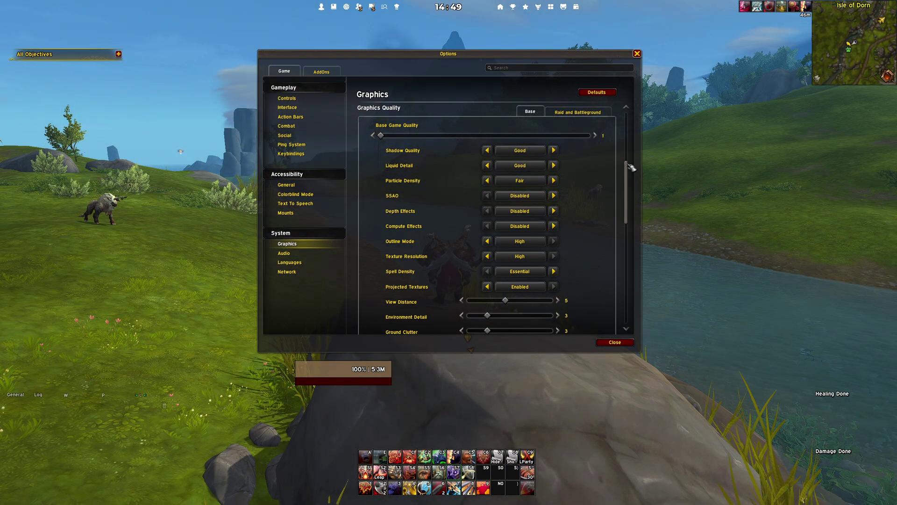
Review the Raid and Battleground quality settings and the remaining graphics options from Texture Filtering to Gamma.
left_click(580, 113)
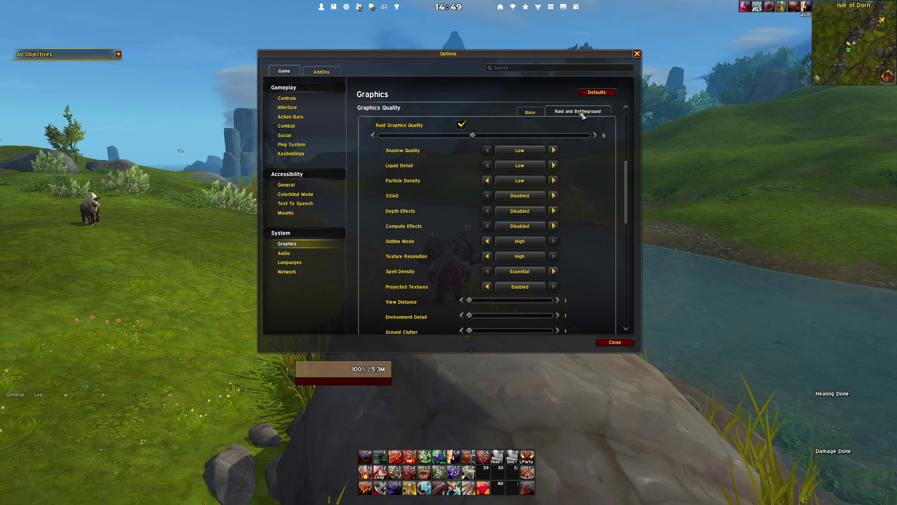
scroll(629, 178, "down", 1)
scroll(629, 178, "up", 1)
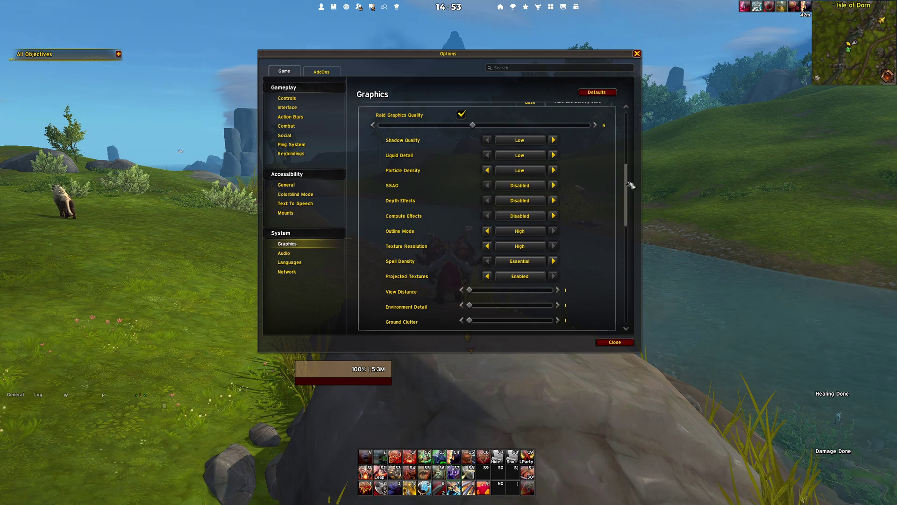
left_click_drag(628, 184, 627, 257)
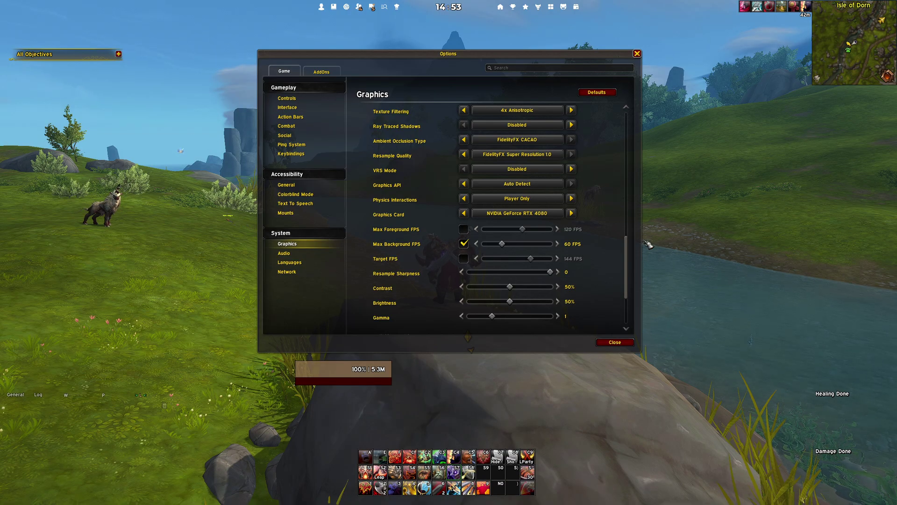
key("XF86AudioLowerVolume")
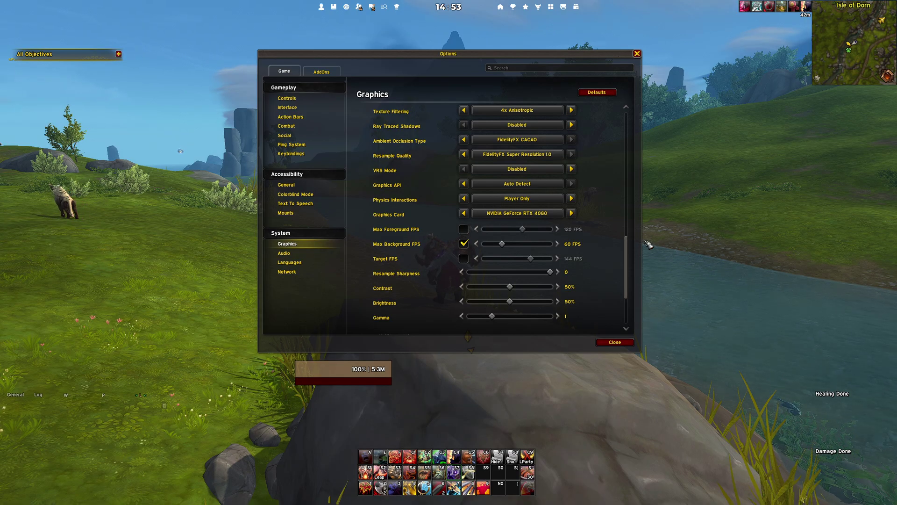
key("XF86AudioRaiseVolume")
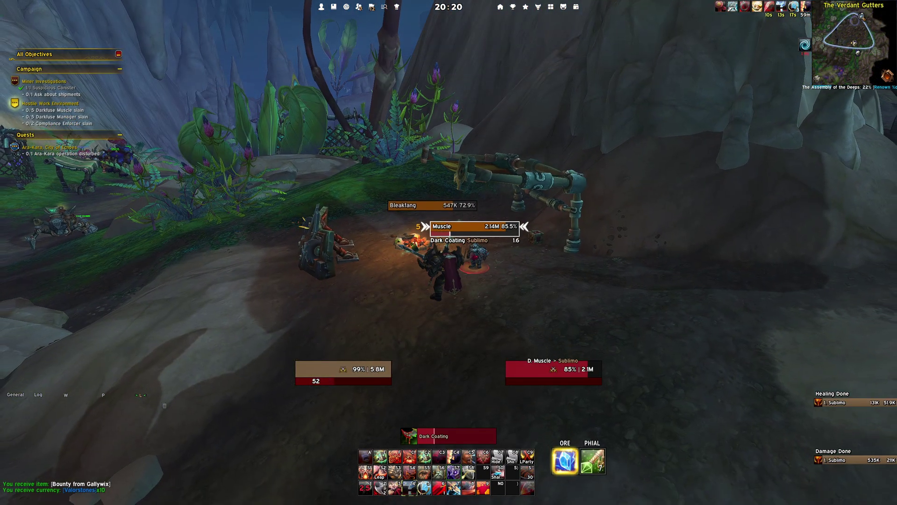
Defeat the Darkfuse Muscle beside the campfire and loot its corpse.
key("4")
key("2")
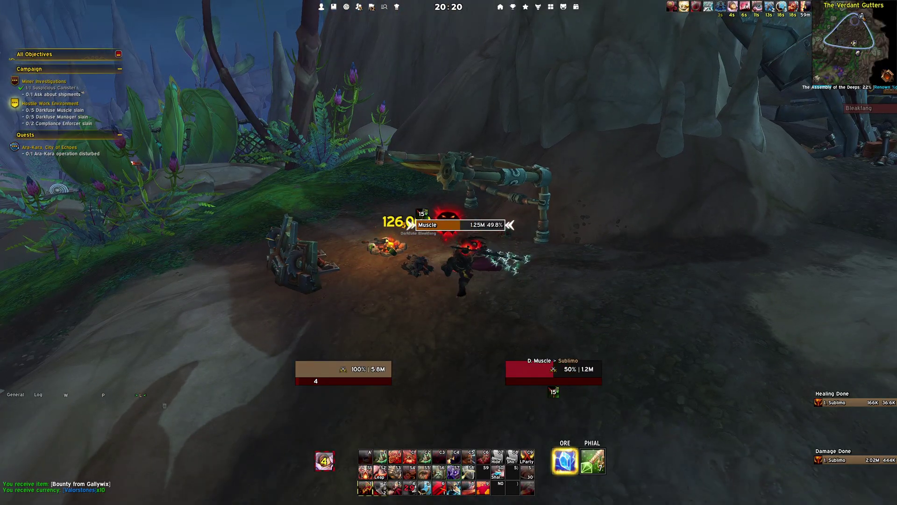
key("1")
right_click(477, 247)
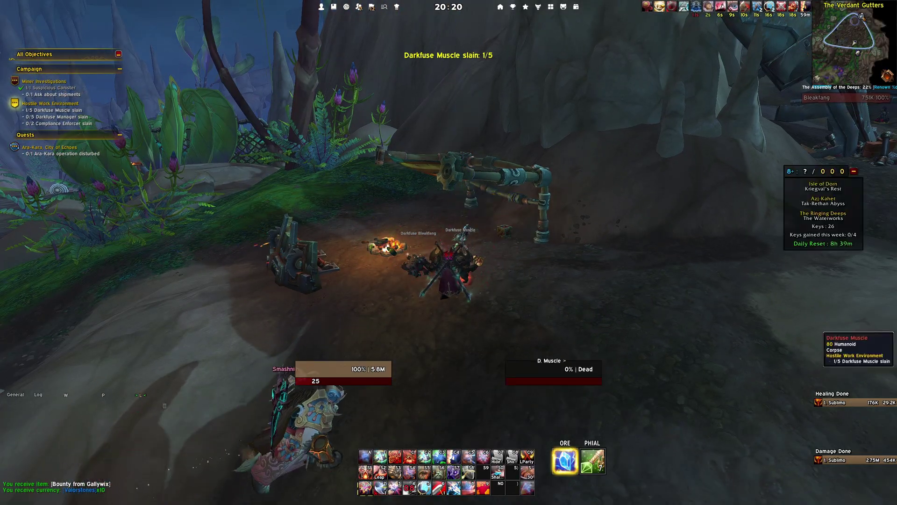
Travel to the enemy group beside the metal pillars and attack the Darkfuse Bleakfang, then target the Compliance Enforcer.
key("w")
key("w")
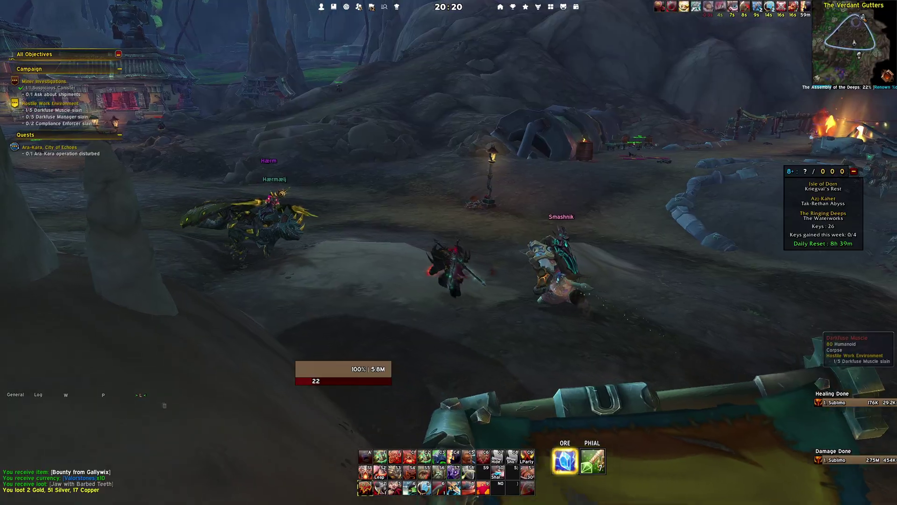
key("shift+2")
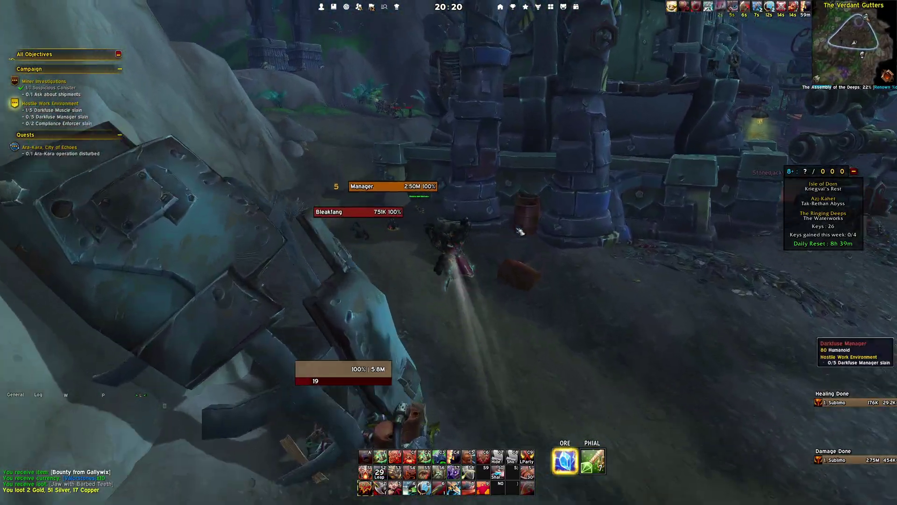
key("Tab")
key("3")
key("shift+1")
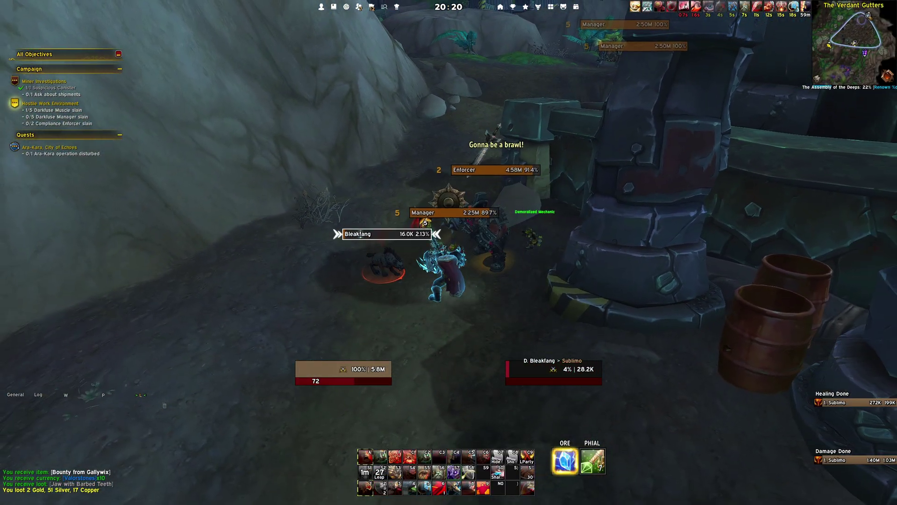
key("Tab")
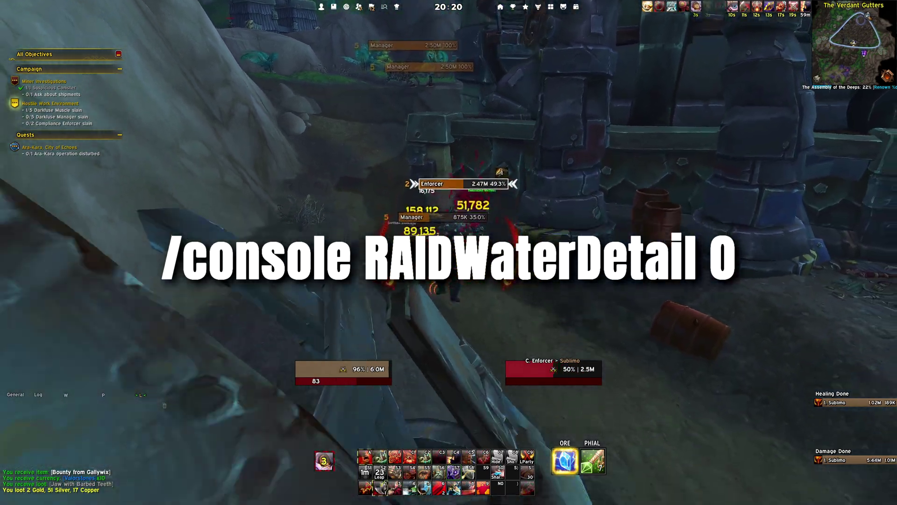
Defeat the Compliance Enforcer and the Darkfuse Manager fighting beside it, and loot the corpses.
key("2")
key("2")
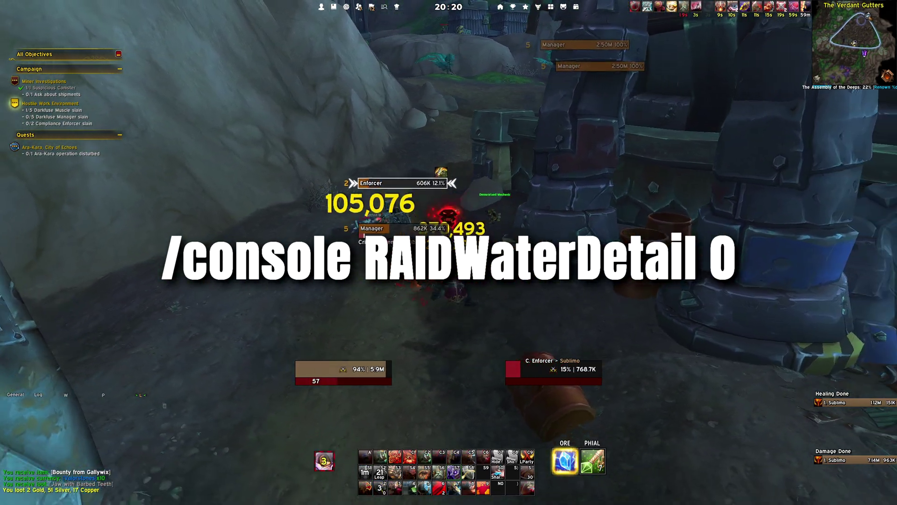
key("1")
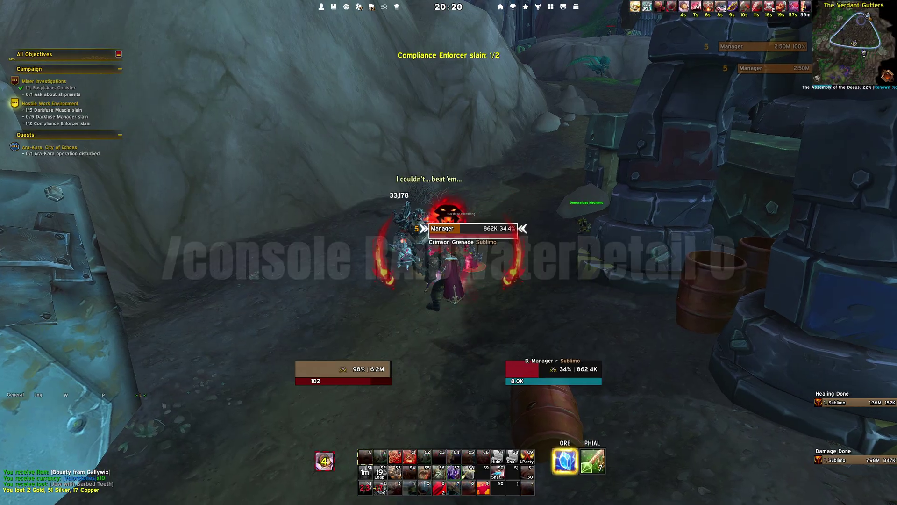
key("3")
right_click(508, 242)
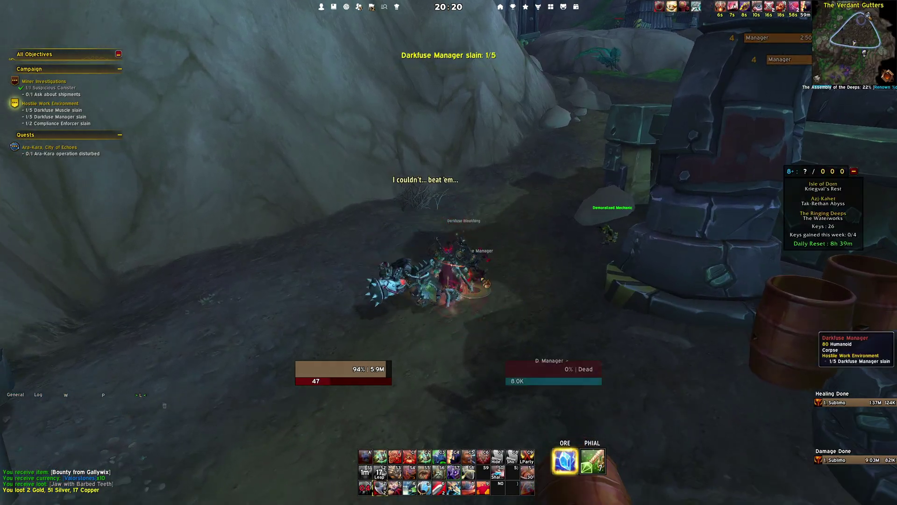
Attack and defeat the two Darkfuse Managers beside the Burrower machine, and loot their corpses.
key("w")
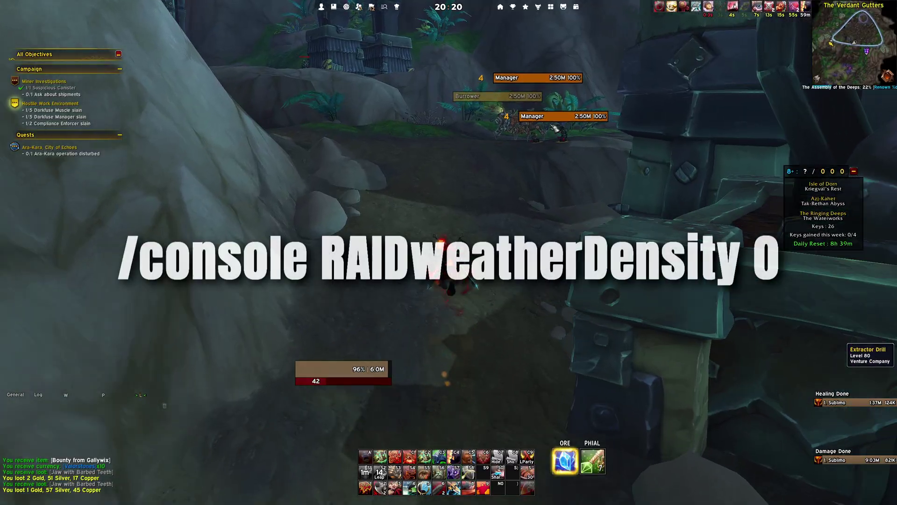
left_click(568, 141)
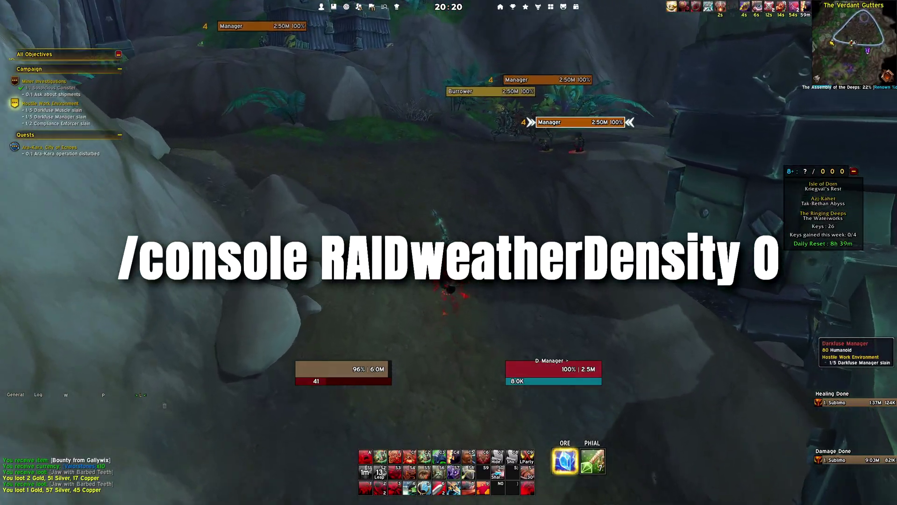
key("6")
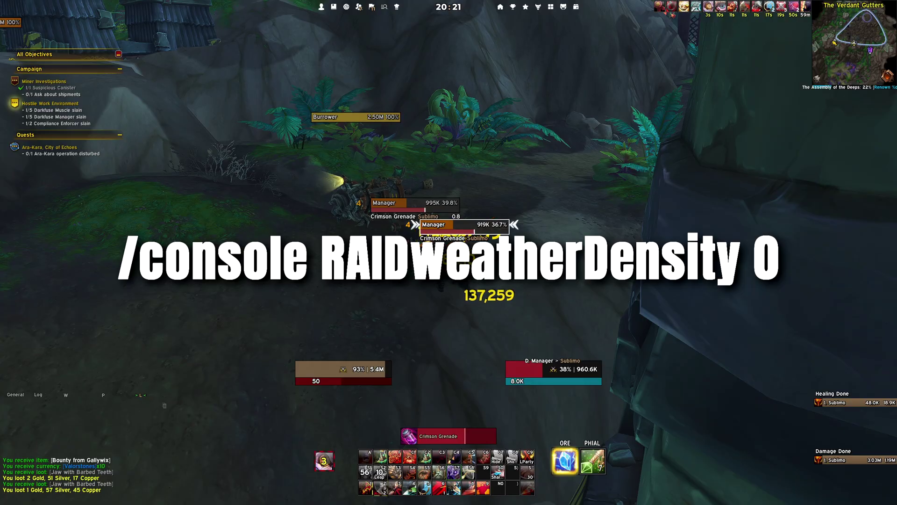
key("1")
key("4")
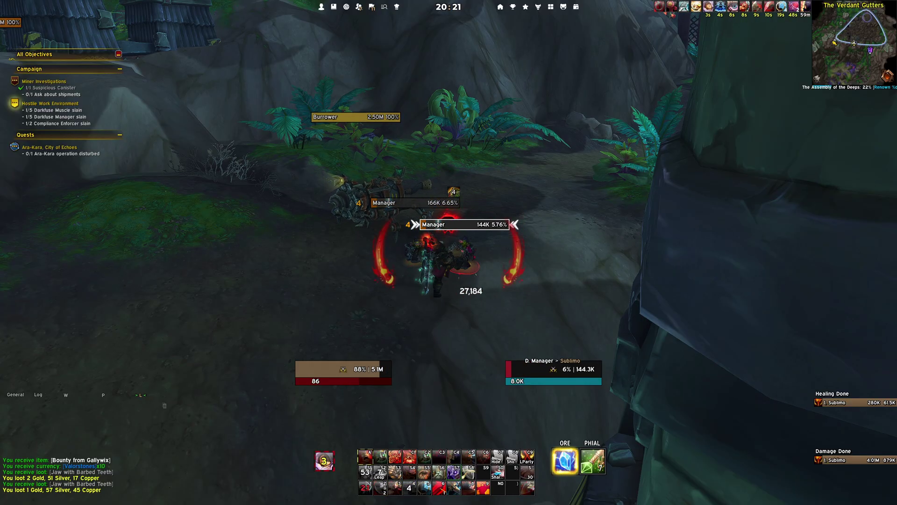
key("2")
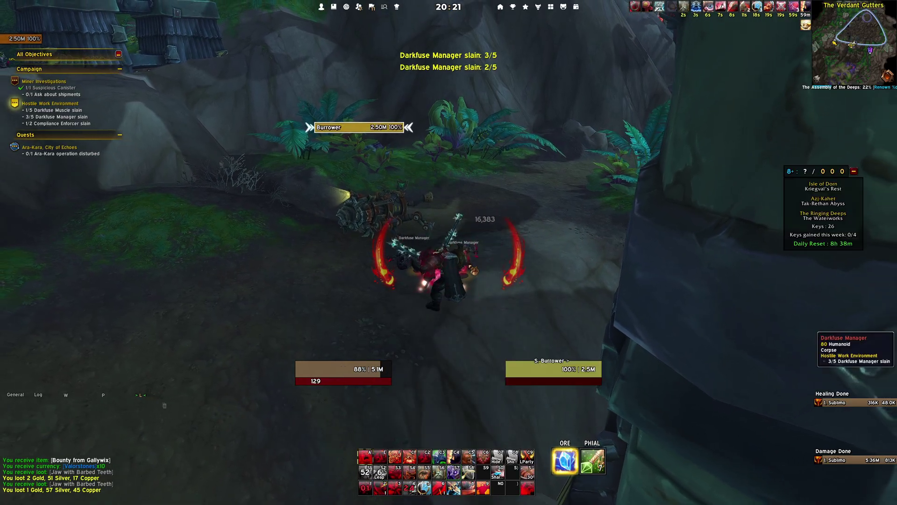
right_click(471, 268)
Defeat the Darkfuse Manager standing on the rock below the metal huts and loot its corpse.
key("w")
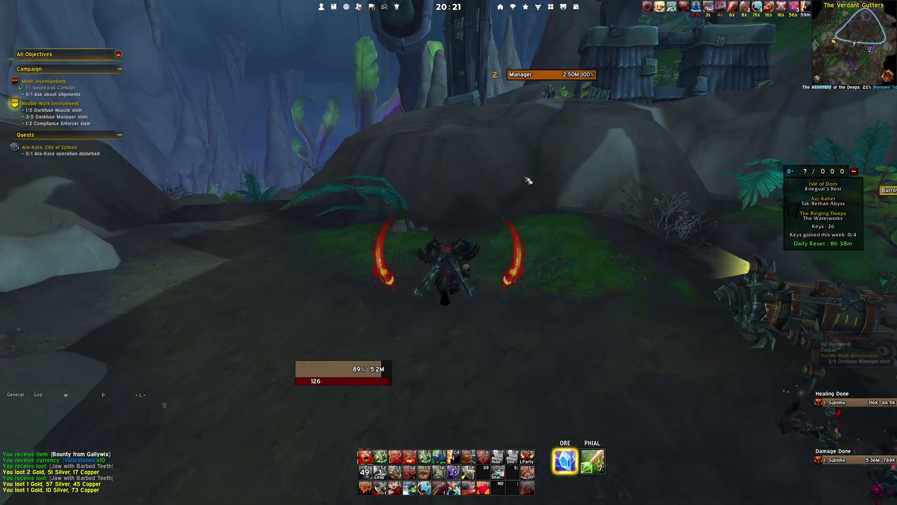
left_click(564, 76)
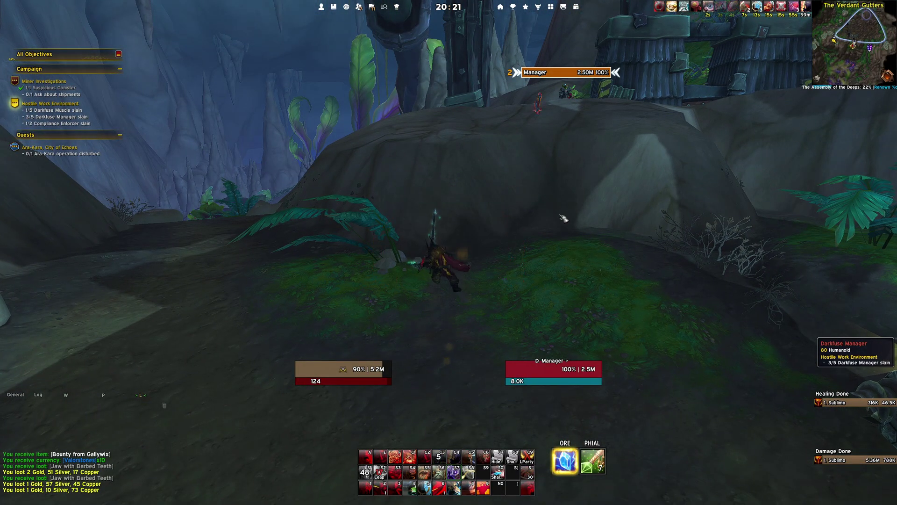
key("w")
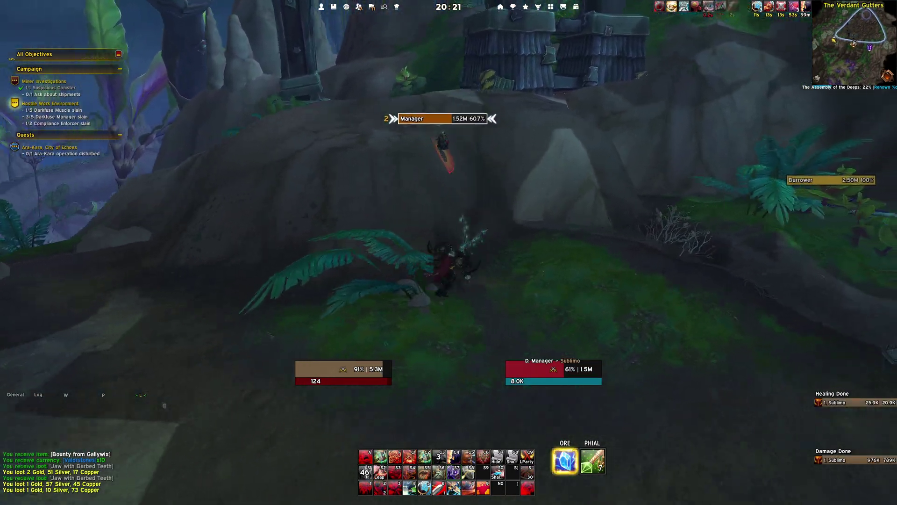
key("1")
key("1")
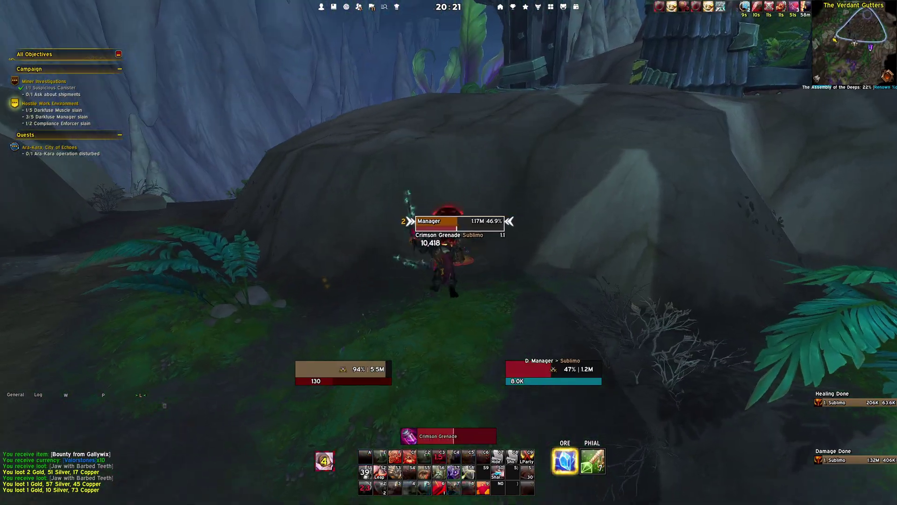
key("3")
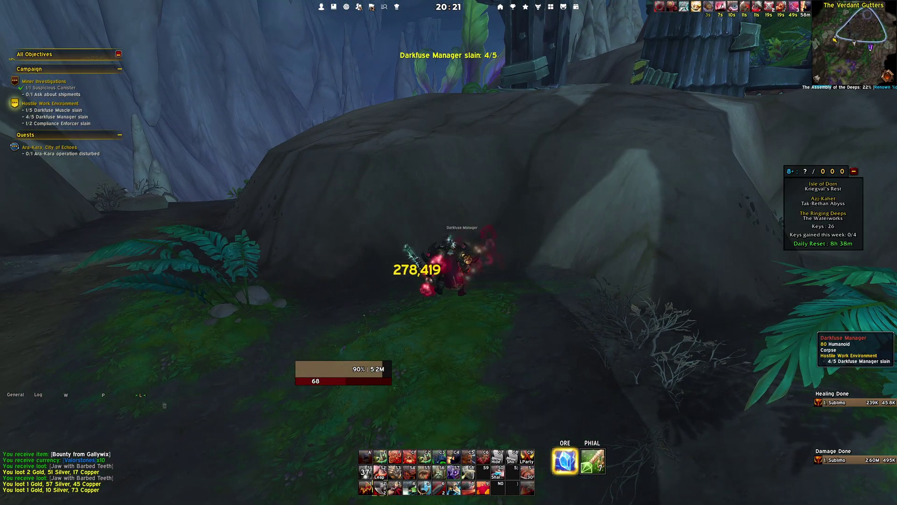
right_click(487, 245)
Run back along the path between the metal structure and the cliff, past the Compliance Enforcer's corpse.
key("w")
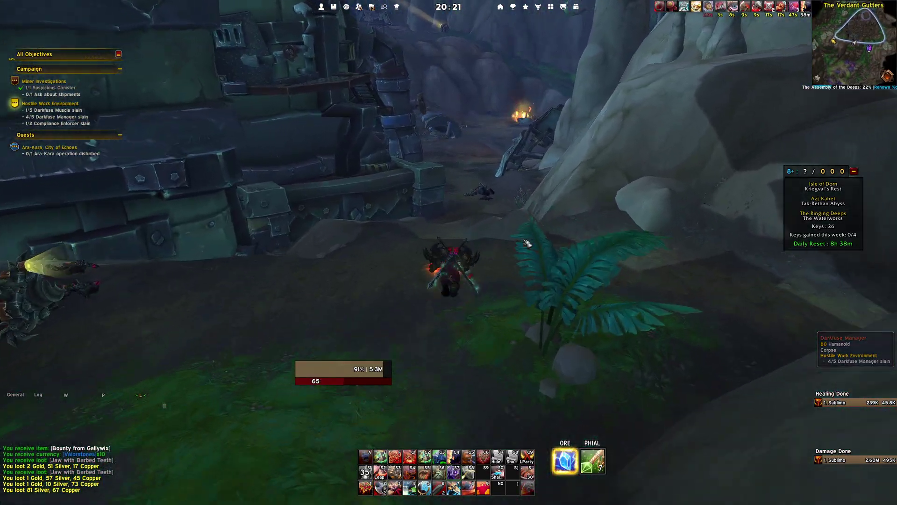
key("w")
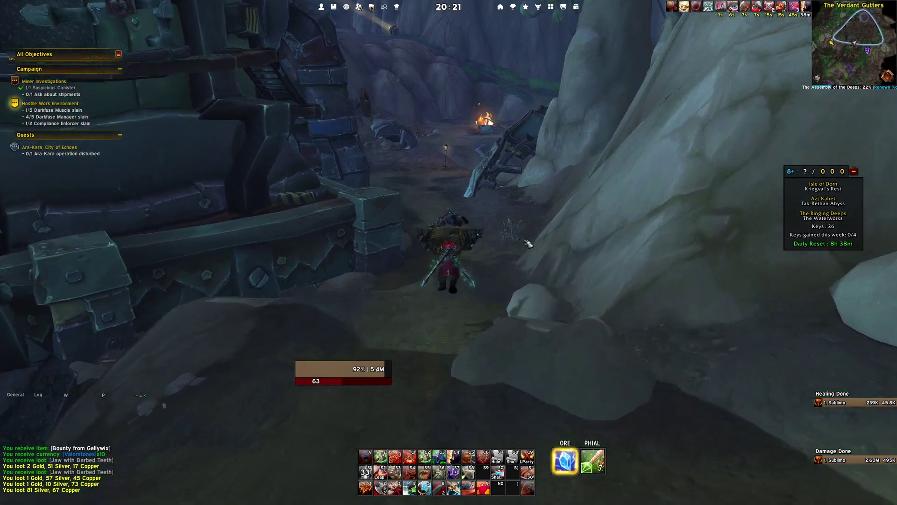
key("w")
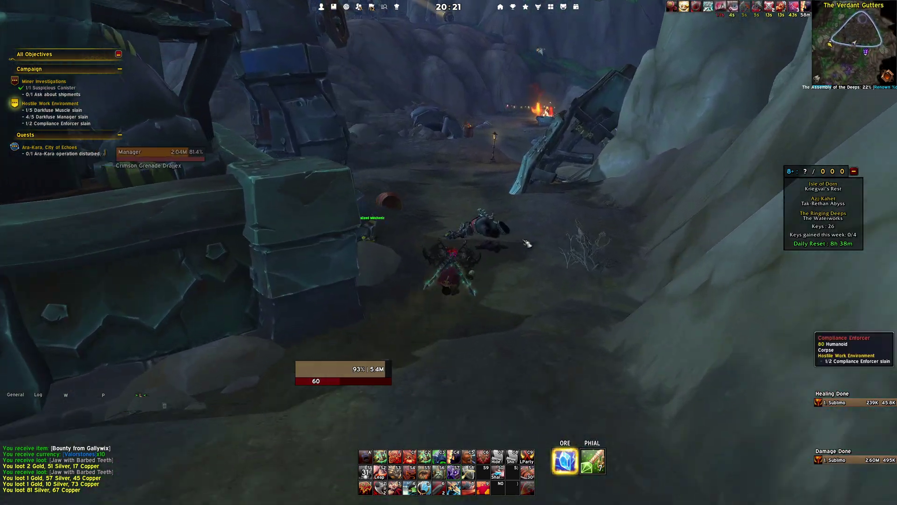
key("w")
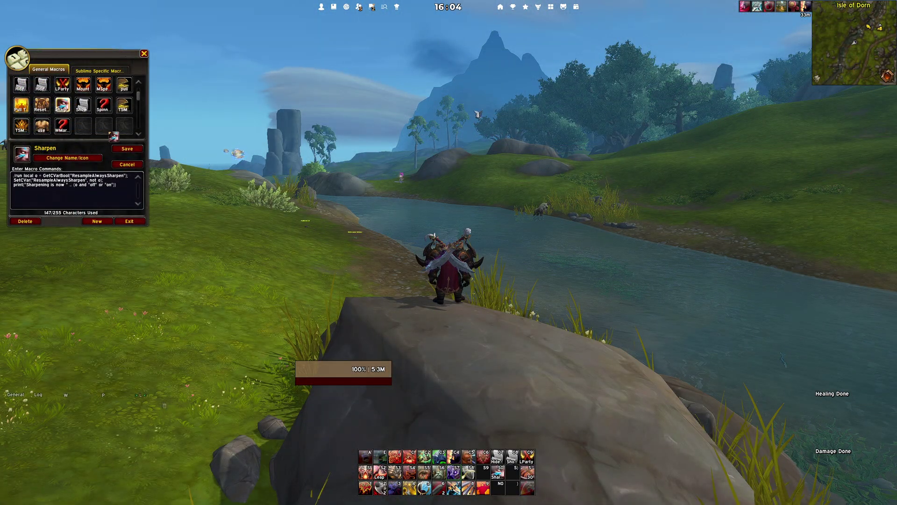
Place the Sharpen macro on the action bar and close the macro window.
left_click_drag(114, 136, 499, 472)
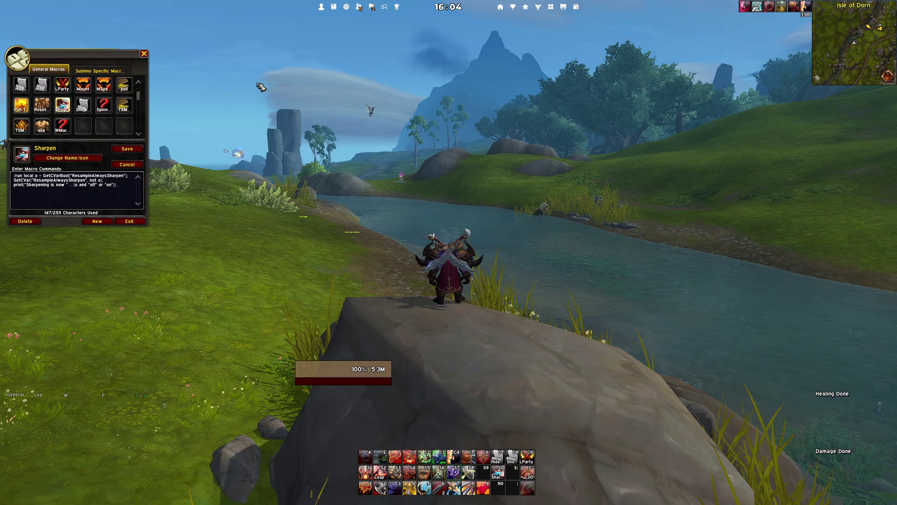
left_click(145, 53)
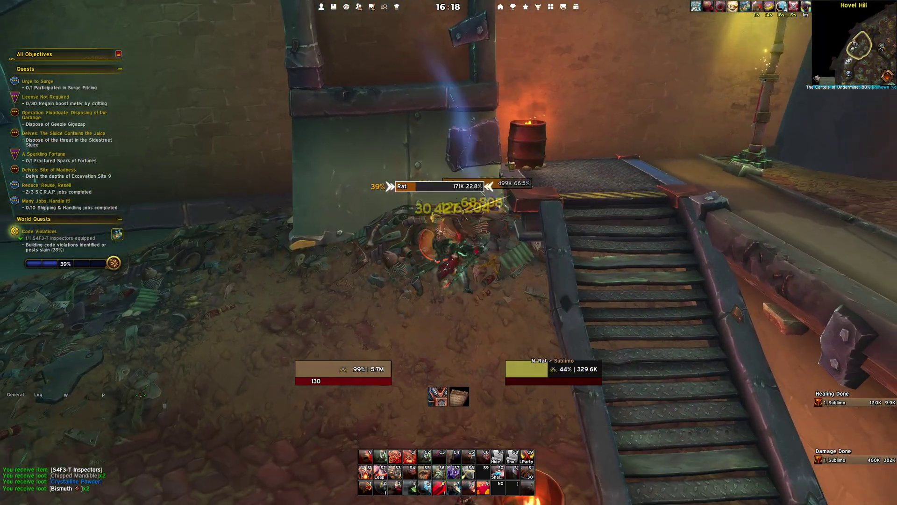
Defeat the Nesting Rat in the trash heap beside the stairs and loot its corpse.
key("1")
key("2")
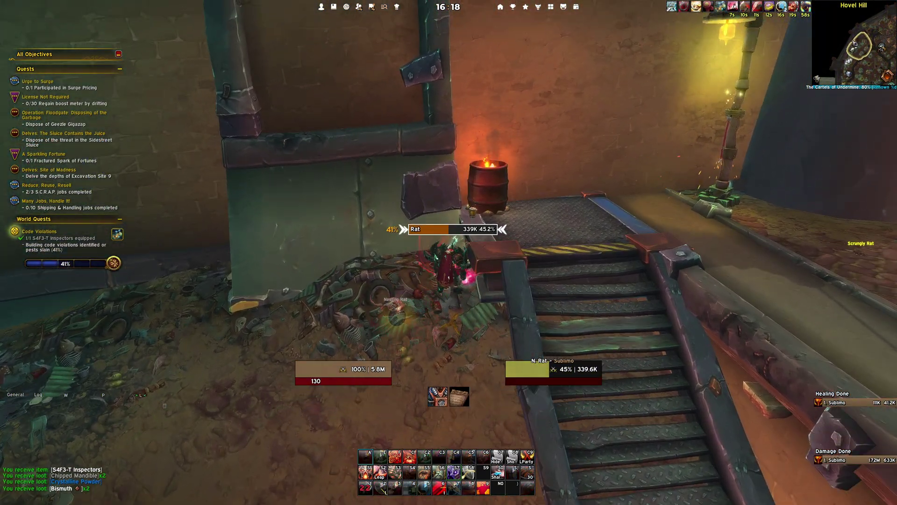
key("3")
right_click(479, 270)
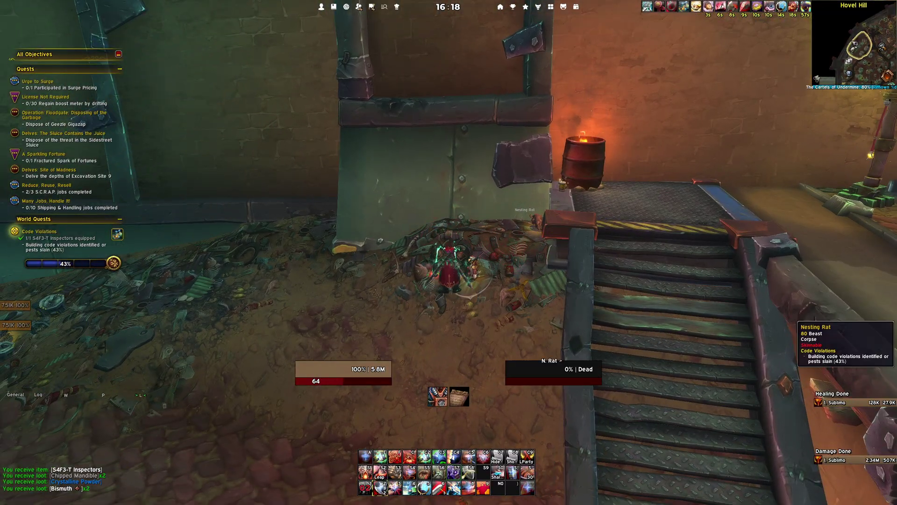
Use the S4F3-T Inspection ability on two oil spills in the street for the Code Violations quest.
scroll(494, 221, "down", 8)
key("q")
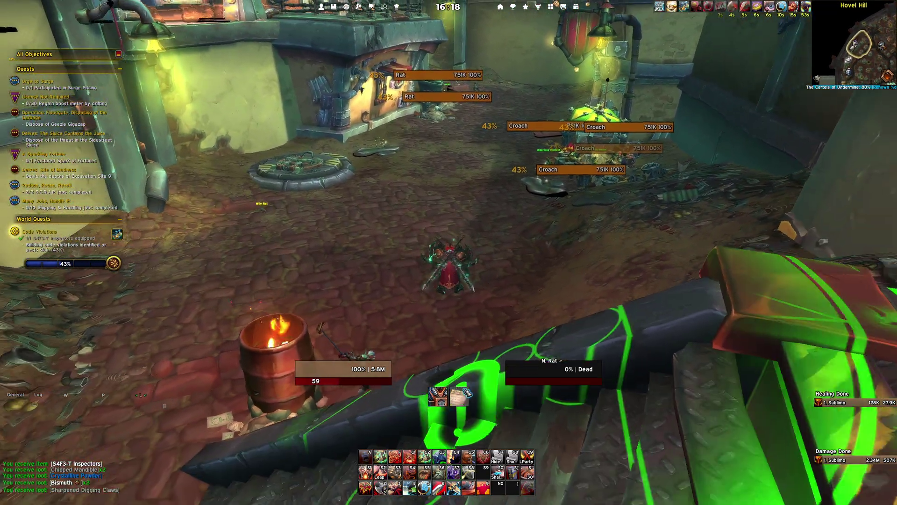
key("4")
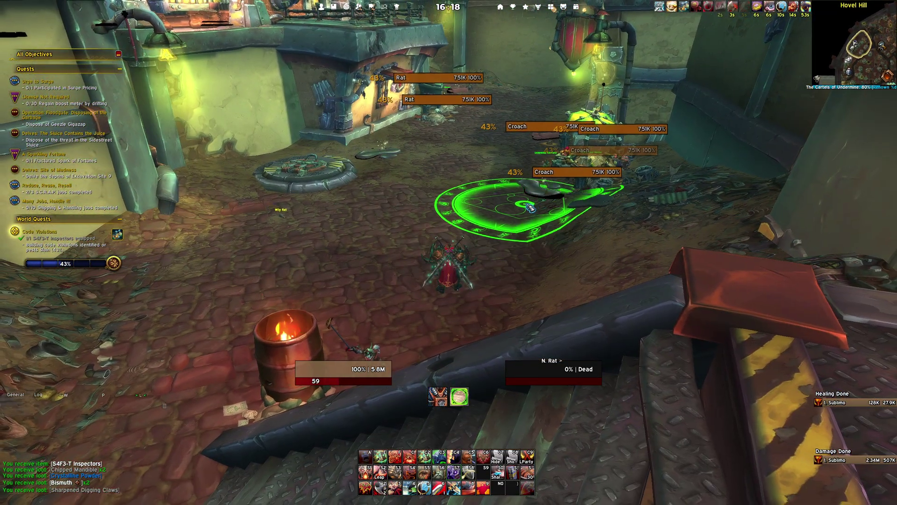
left_click(534, 202)
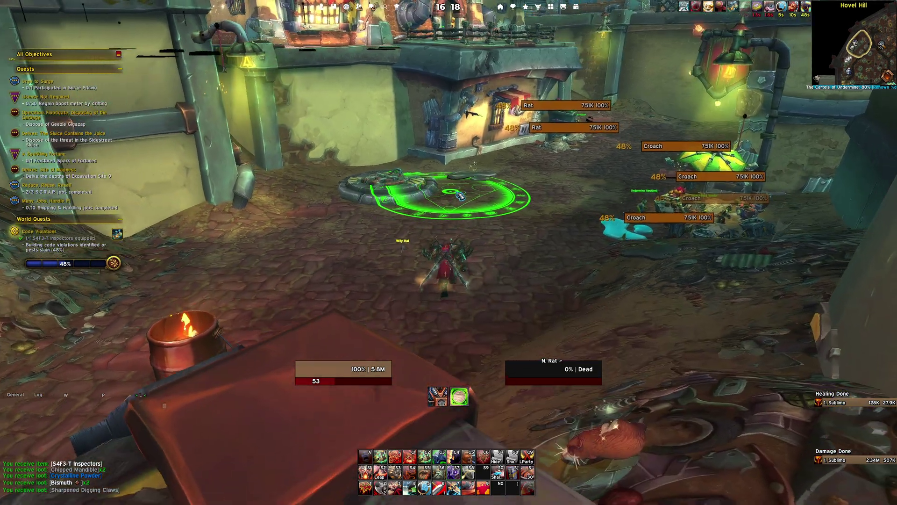
left_click(476, 193)
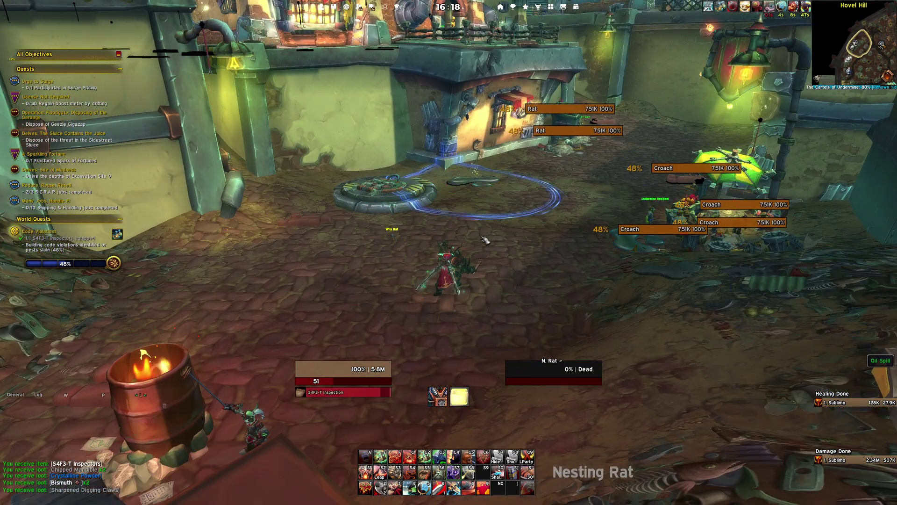
Engage the pack of Well-Fed Croaches by the street food vendor's stall and defeat them.
key("w")
key("Tab")
key("5")
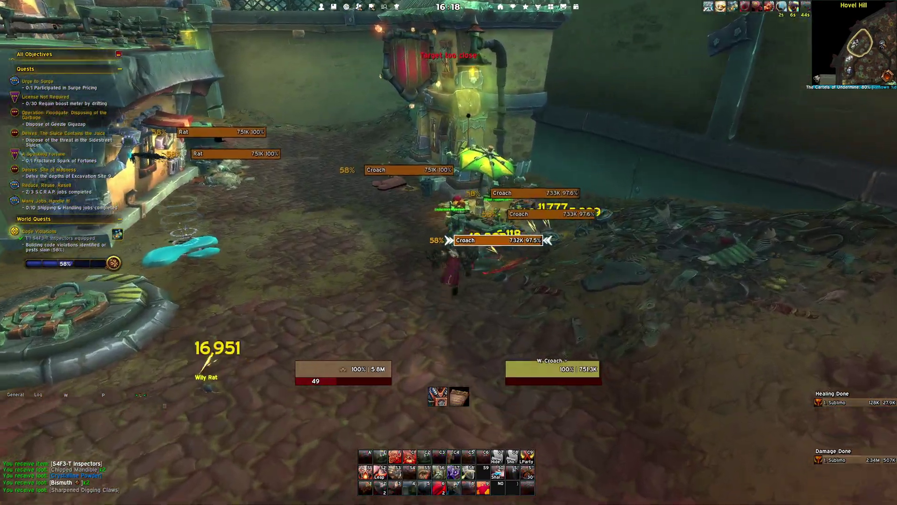
key("w")
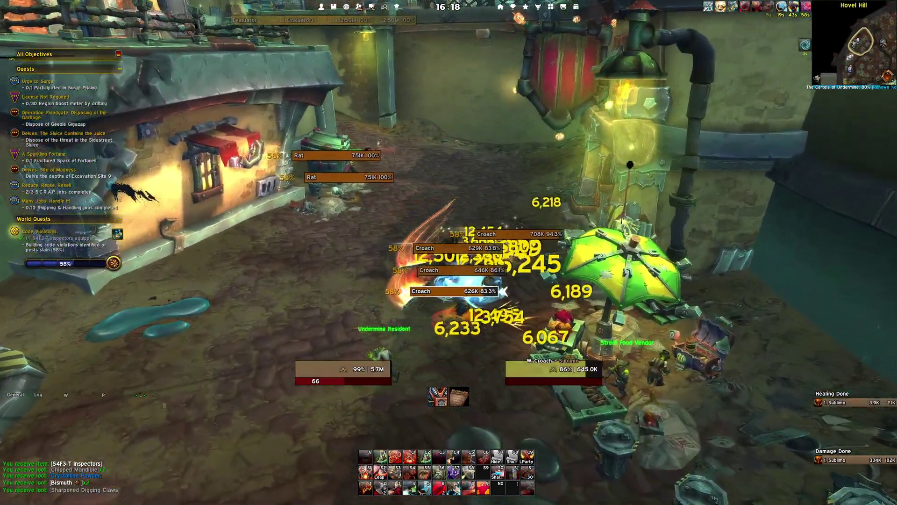
key("5")
key("d")
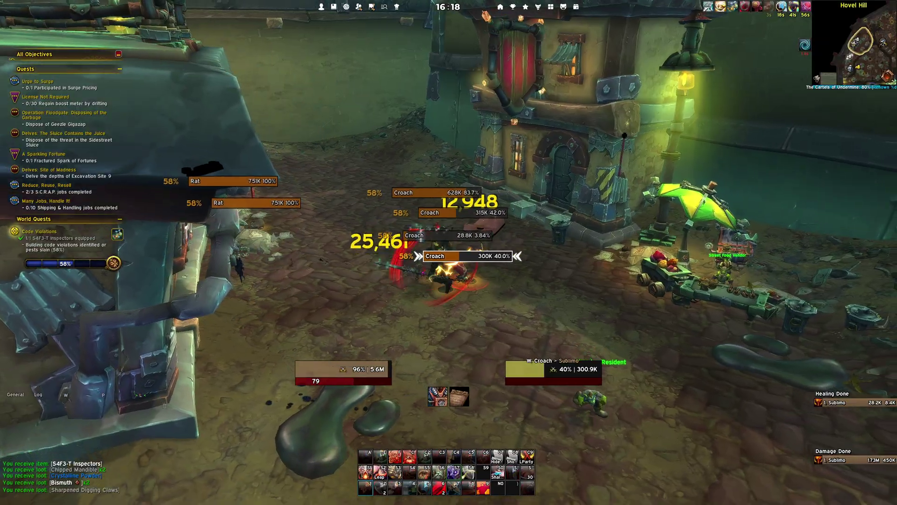
key("1")
key("a")
key("2")
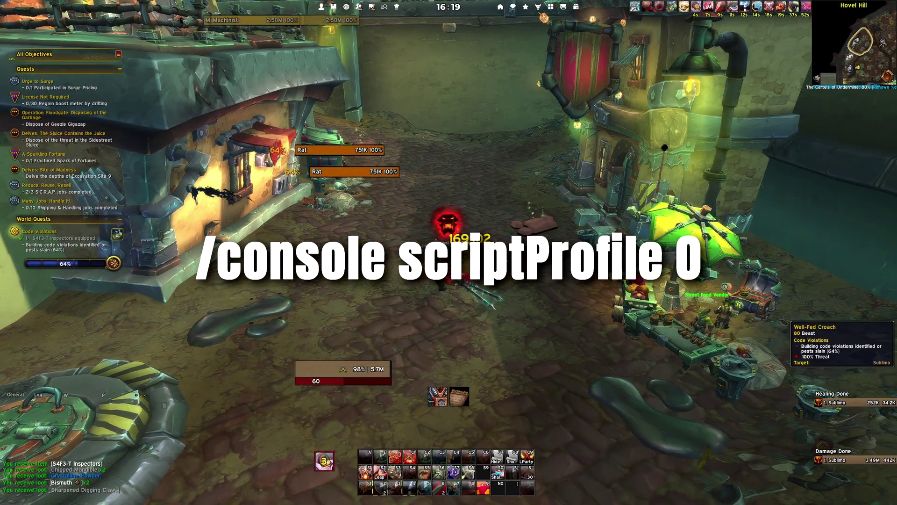
Finish off the remaining Well-Fed Croach and use the S4F3-T Inspection ability on the tripping hazard in the street.
key("4")
key("d")
left_click(460, 396)
left_click(480, 290)
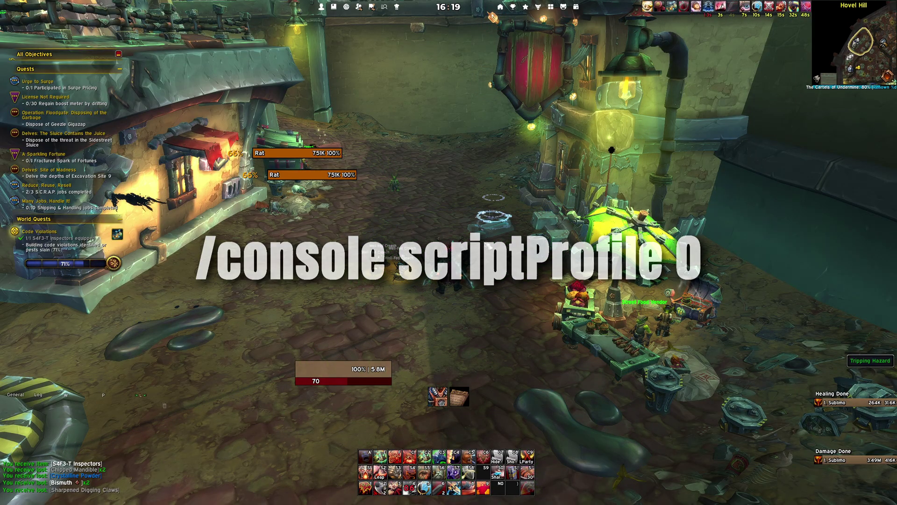
Charge the two Nesting Rats in the trash heap beside the green dumpster, defeat them and loot the corpses.
key("a")
key("Tab")
key("6")
key("5")
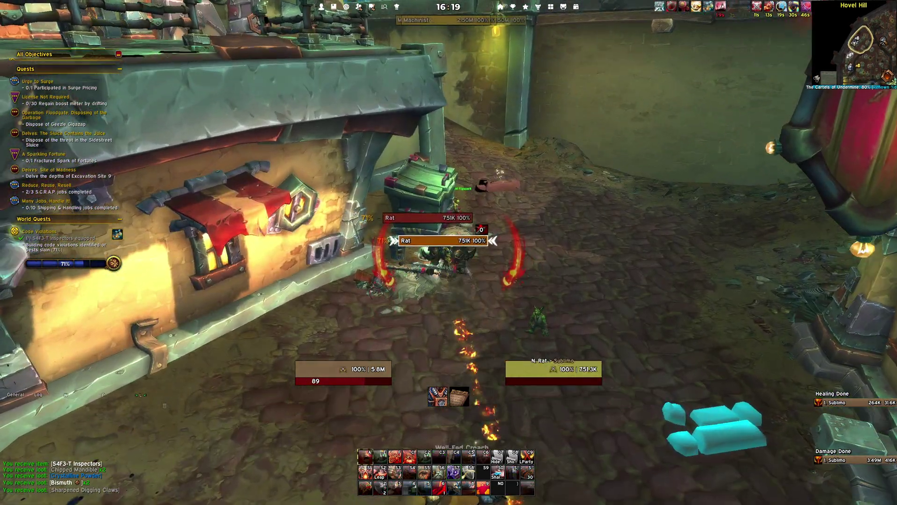
key("a")
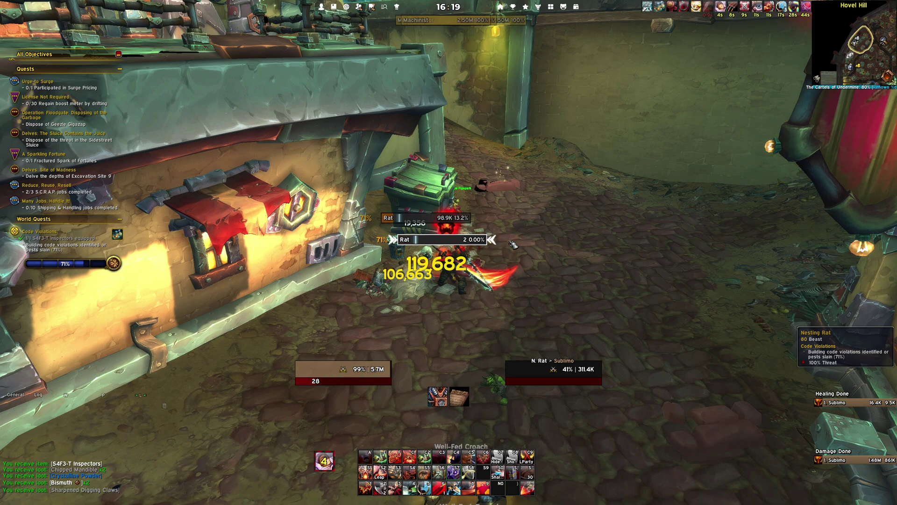
key("2")
right_click(446, 266)
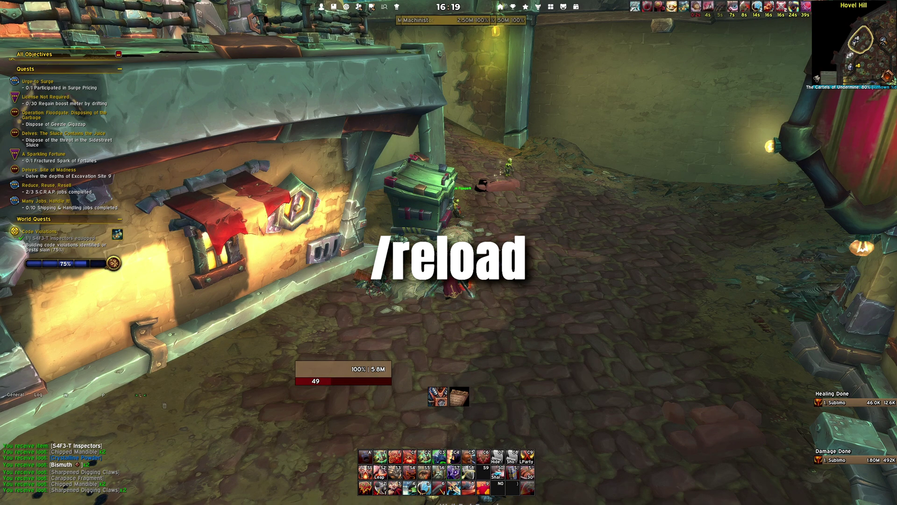
Use the S4F3-T Inspection ability on the ground beyond the green dumpster for the Code Violations quest.
key("d")
key("w")
left_click(460, 396)
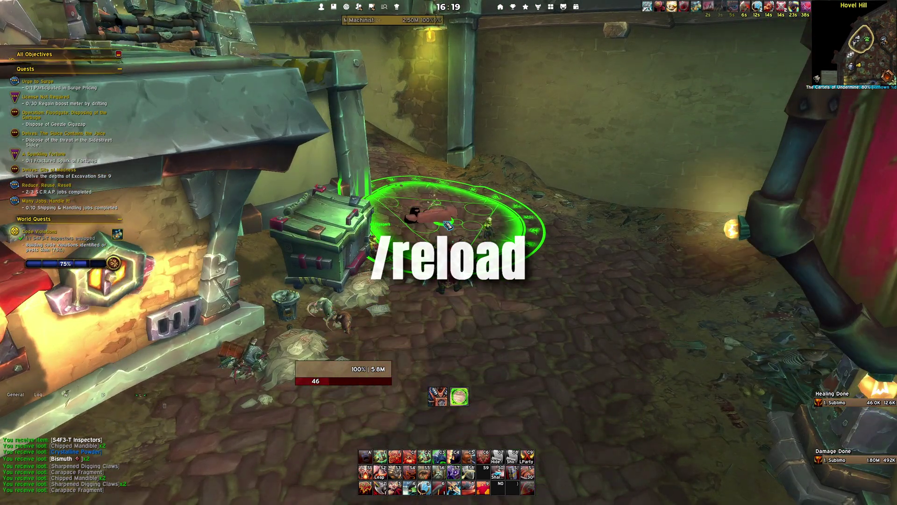
left_click(461, 223)
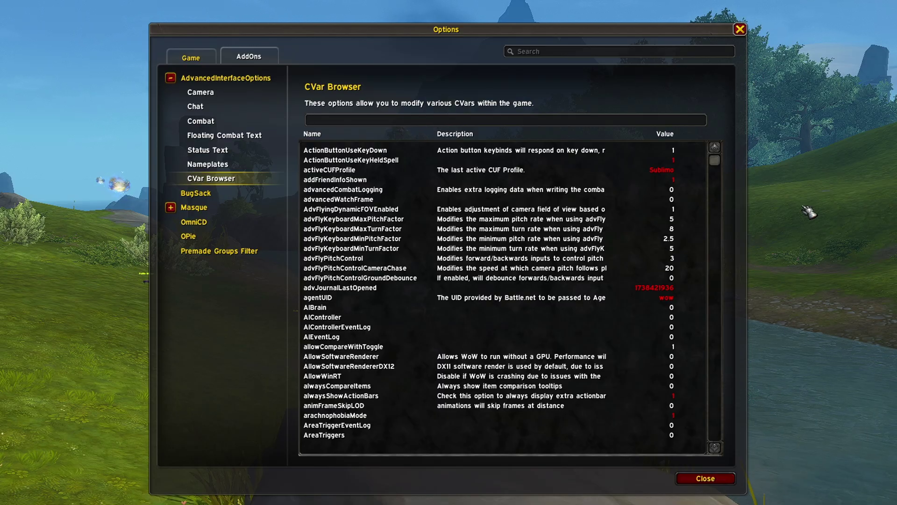
Search the CVar Browser for "worldpreloadnoncritical".
type("world")
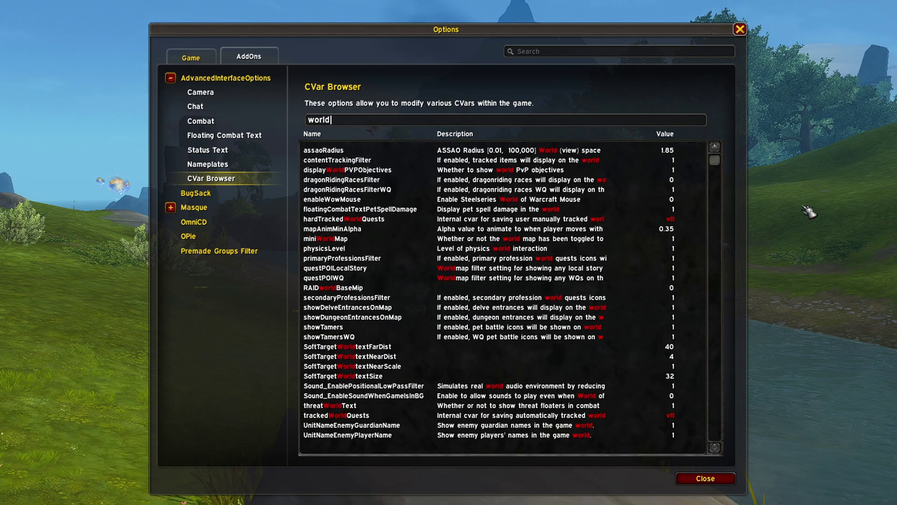
type("preloadnon")
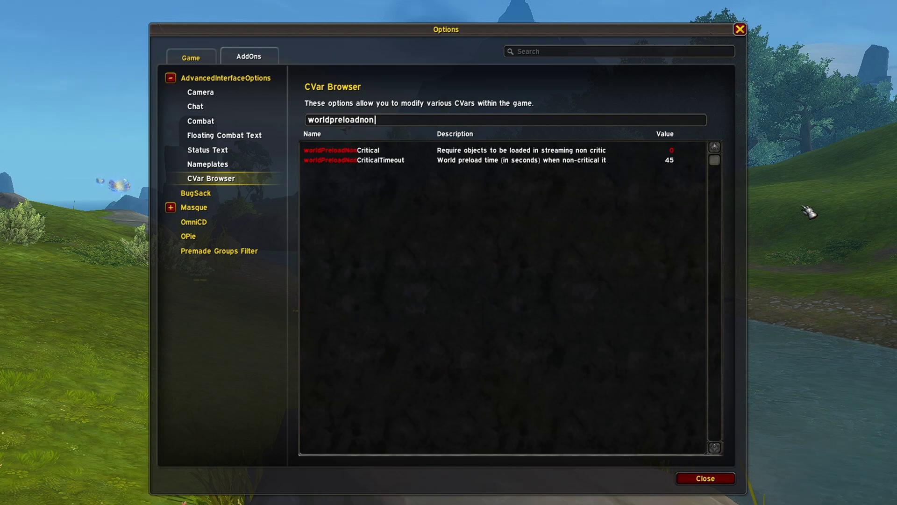
type("criti")
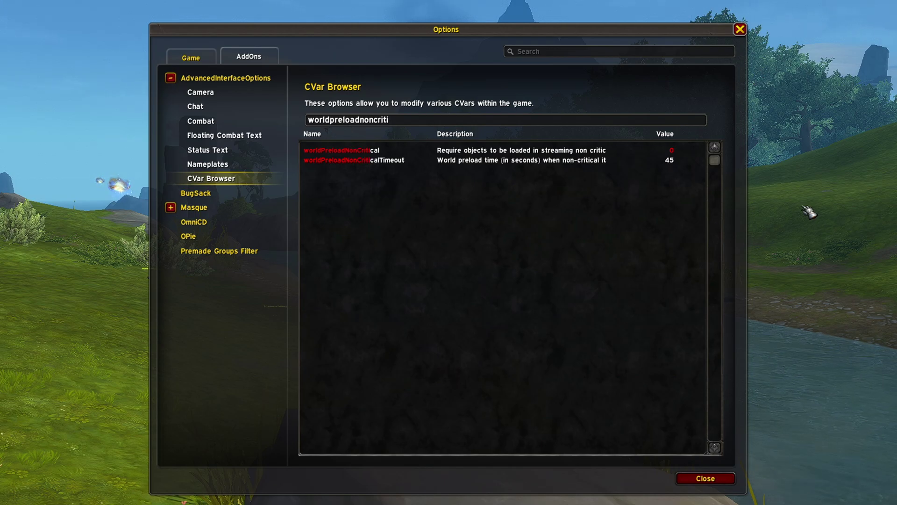
type("cal")
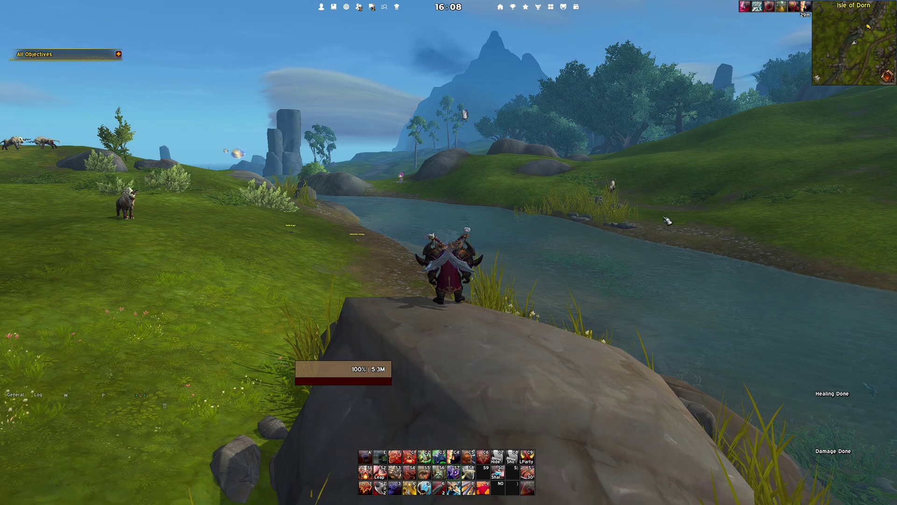
Open the BugSack error log, go back to the previous error and send that session's bugs to the recipient "Bugs".
mouse_move(836, 102)
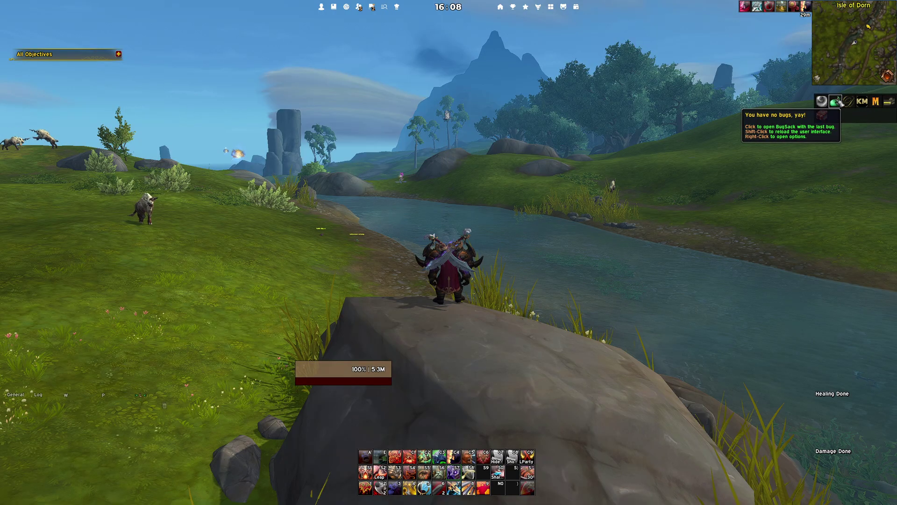
left_click(836, 102)
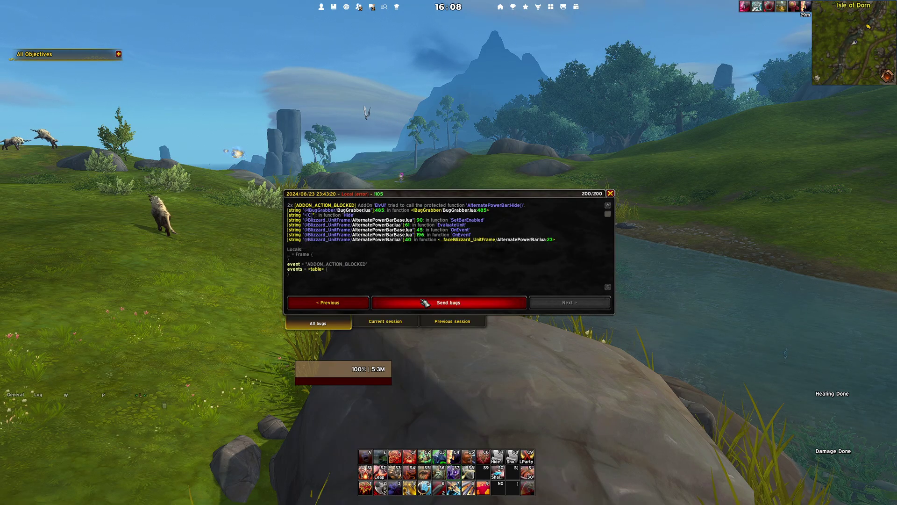
left_click(361, 306)
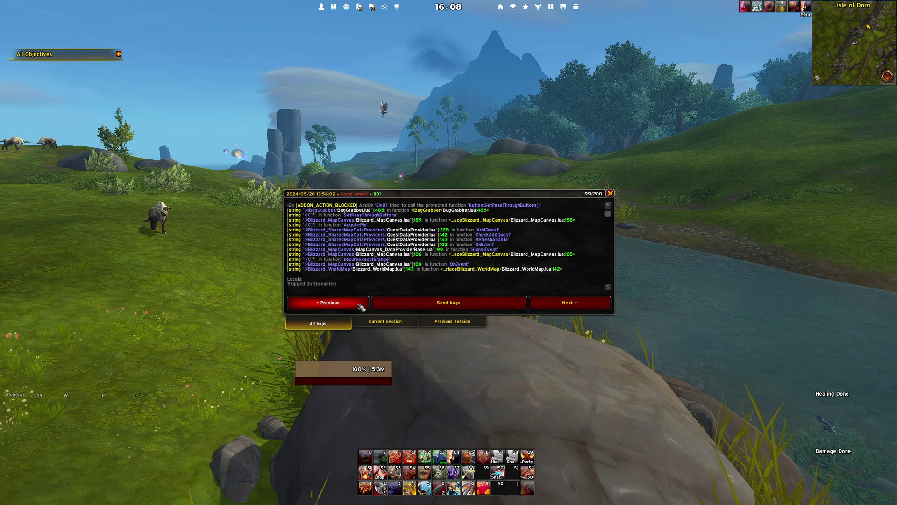
left_click(477, 303)
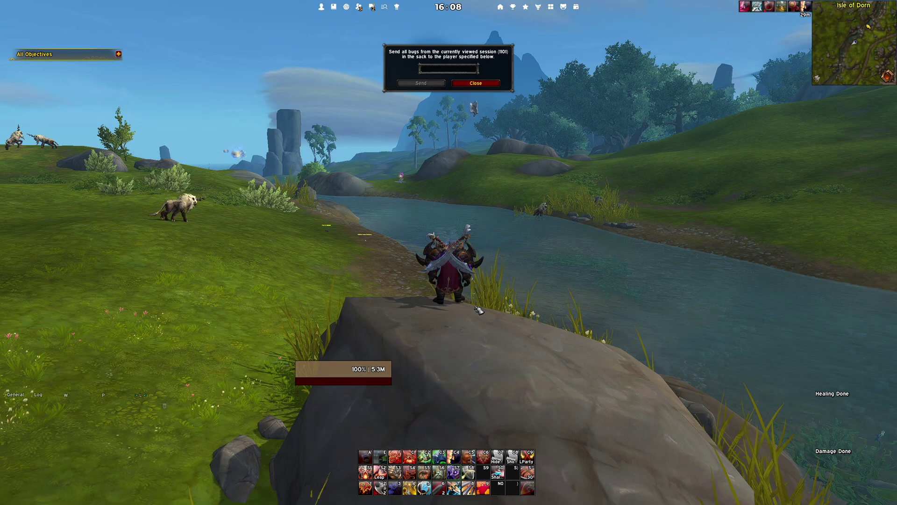
type("Bugs")
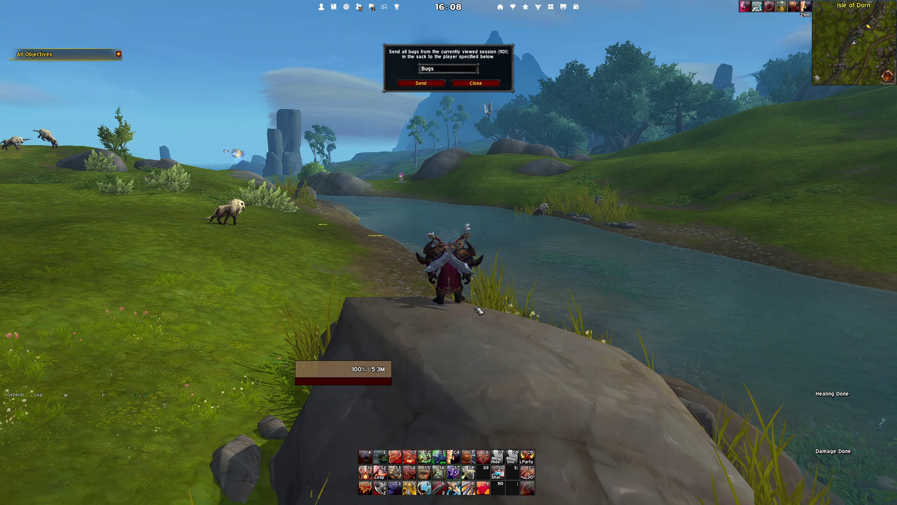
left_click(432, 84)
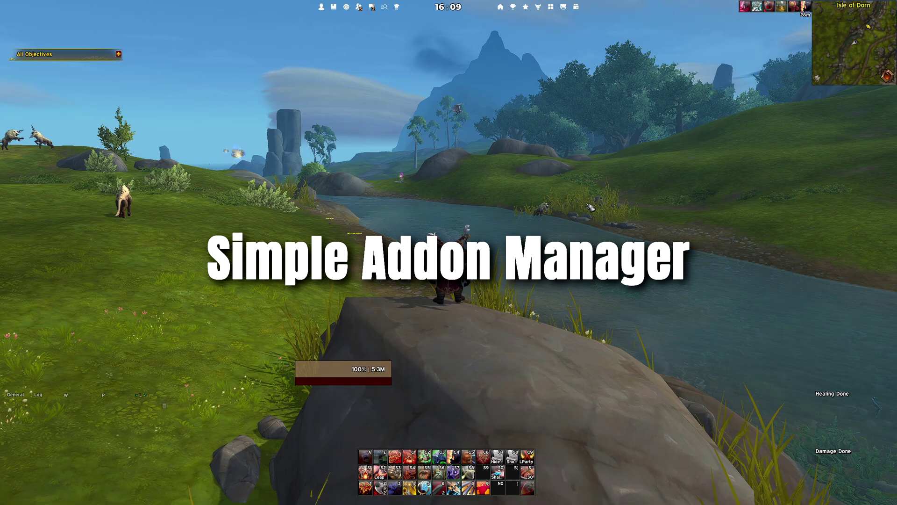
Load the Raiding profile in Simple Addon Manager and reload the UI to apply it.
key("Escape")
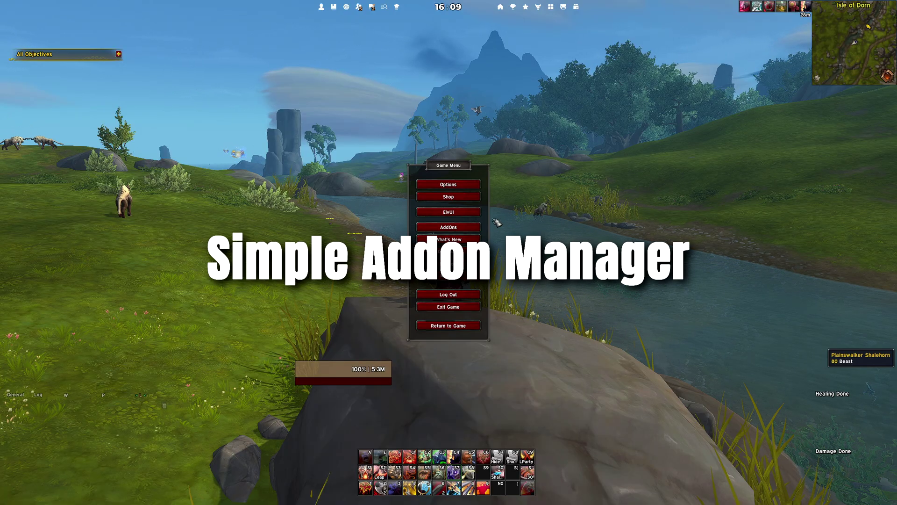
left_click(458, 229)
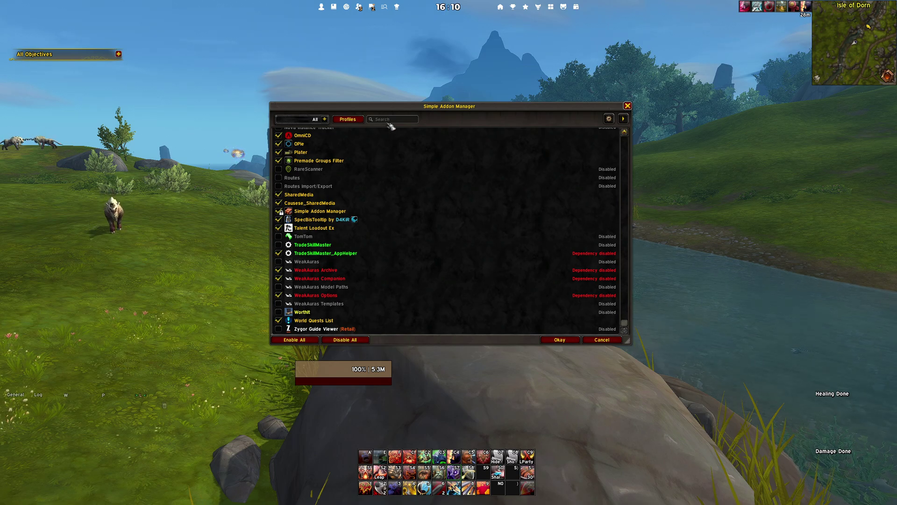
left_click(350, 120)
mouse_move(361, 163)
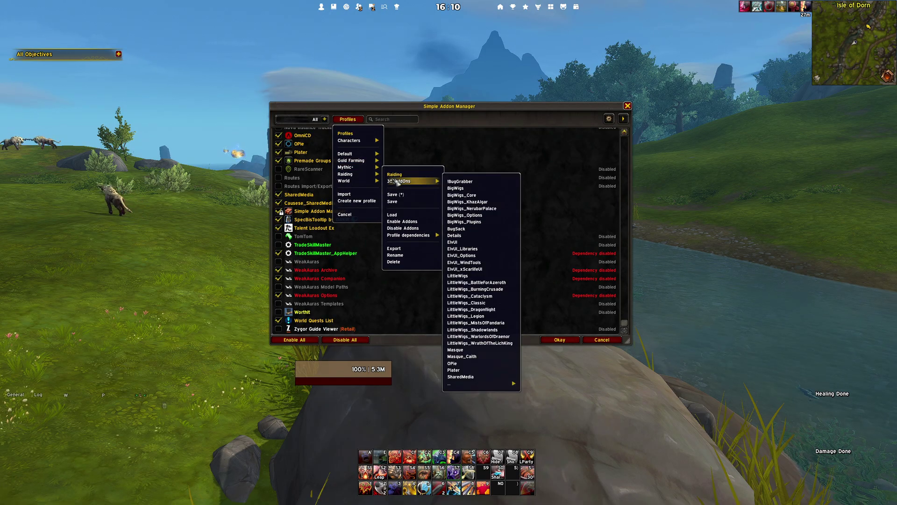
left_click(407, 215)
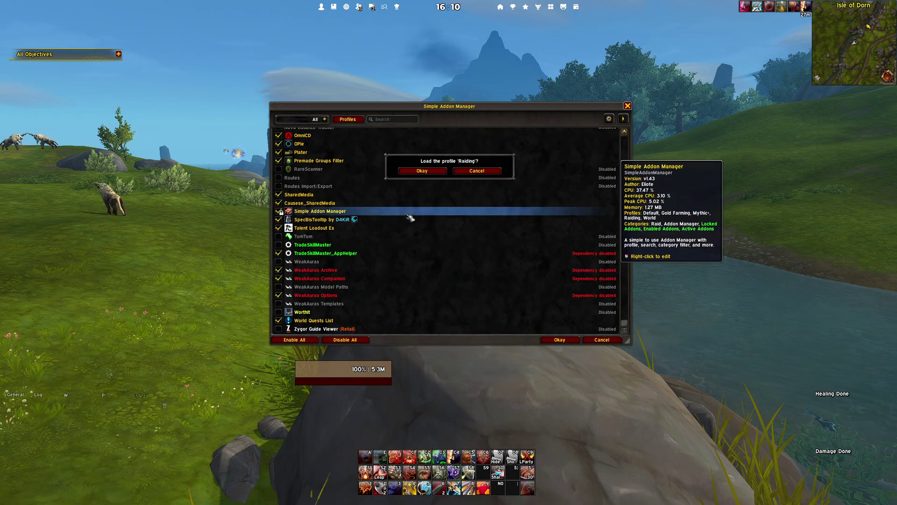
left_click(424, 171)
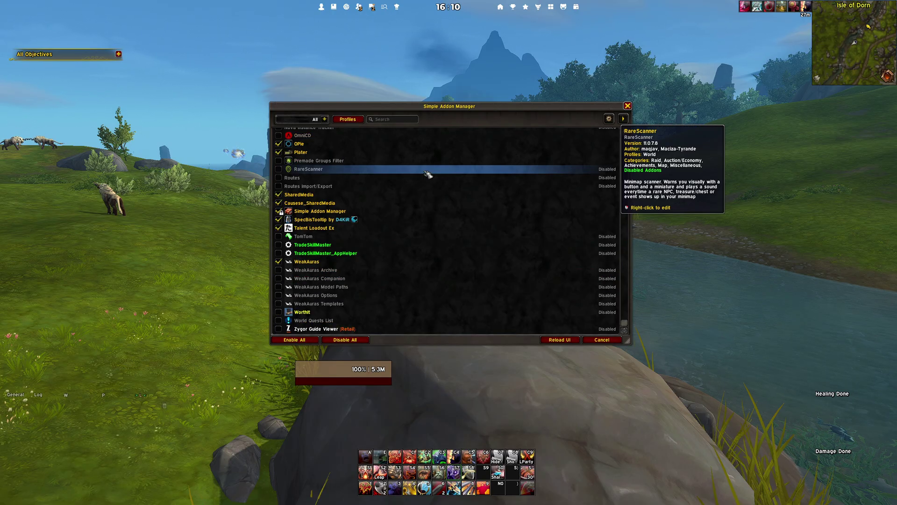
left_click(560, 341)
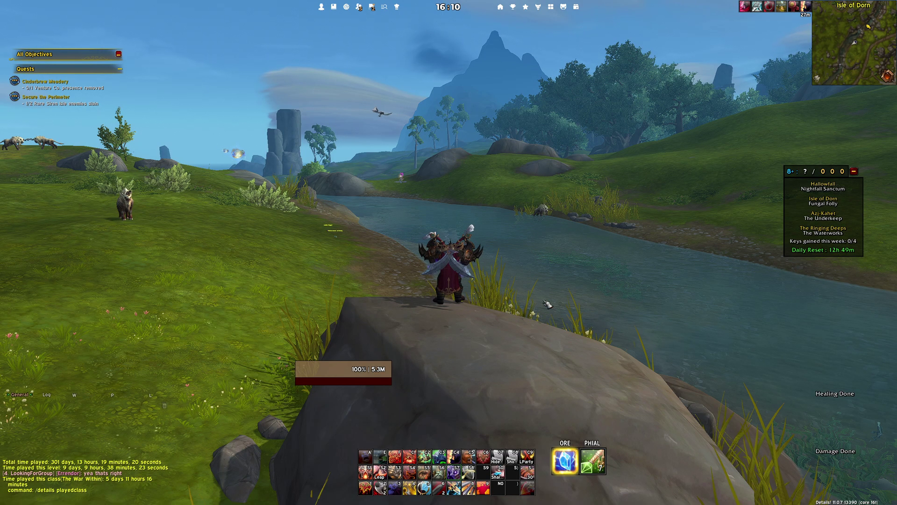
Reopen Simple Addon Manager and review which addons are enabled with the Raiding profile.
key("Escape")
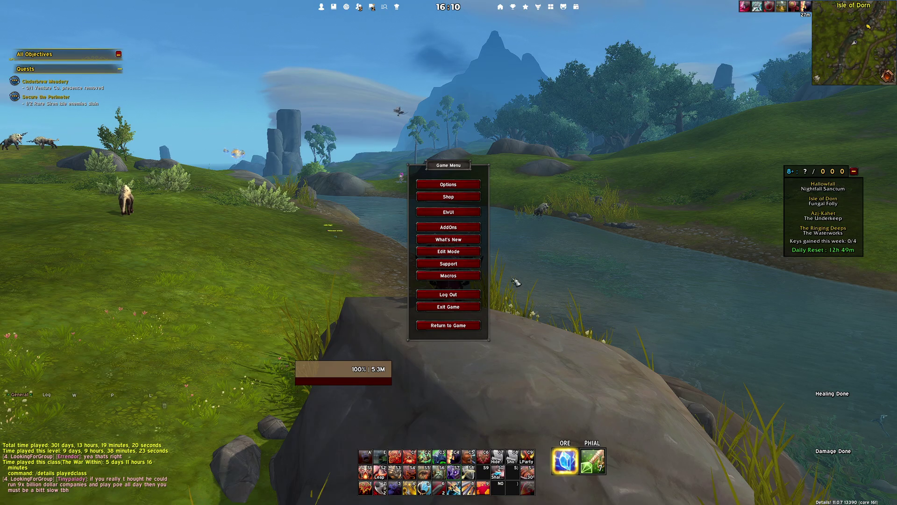
left_click(448, 227)
scroll(429, 184, "down", 5)
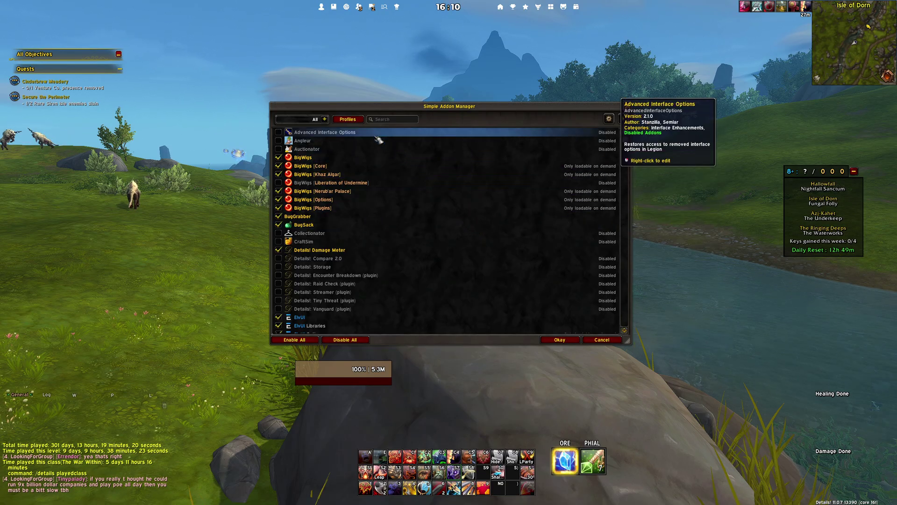
scroll(411, 183, "down", 1)
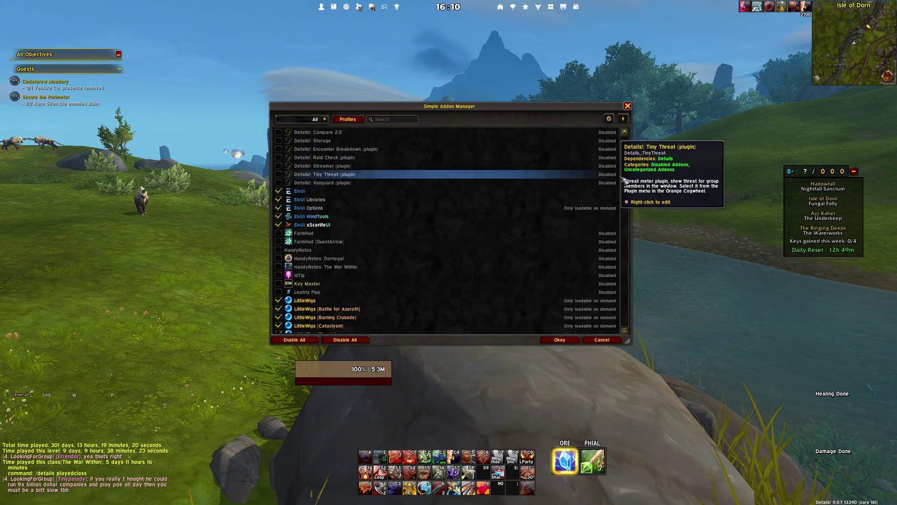
left_click_drag(628, 193, 631, 328)
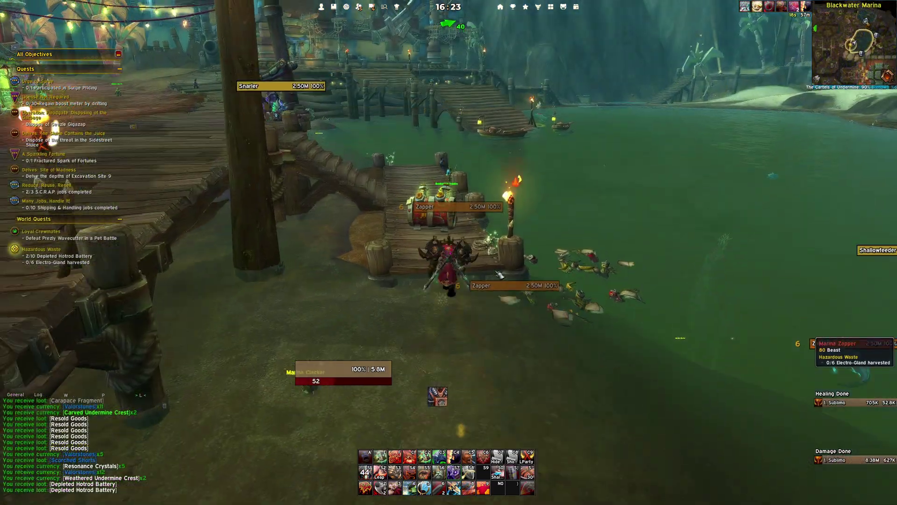
Run along the wooden dock in Blackwater Marina and jump off its far end into the water.
left_click_drag(500, 282, 575, 280)
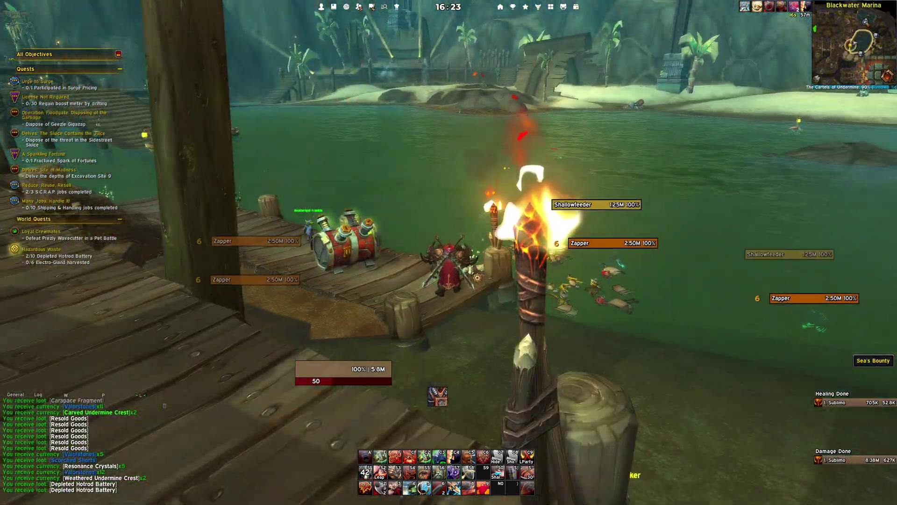
right_click(476, 275)
left_click_drag(476, 275, 402, 276)
key("w")
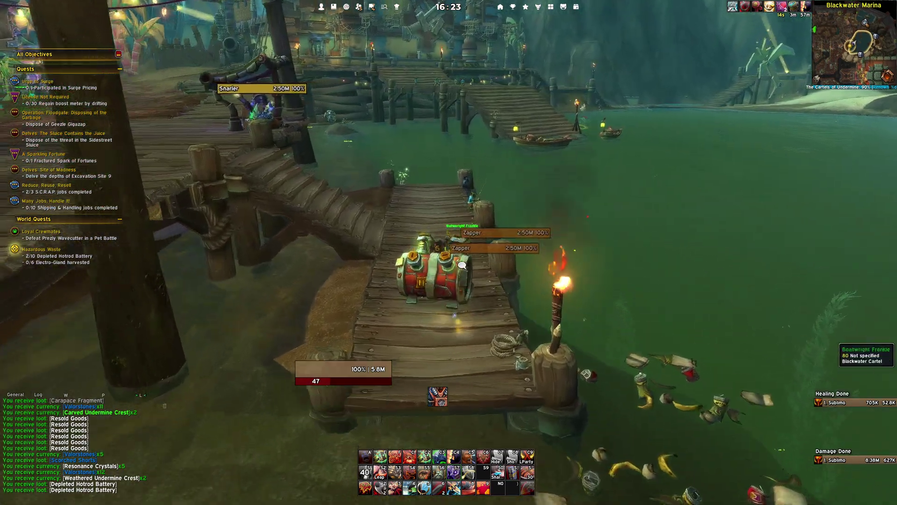
left_click_drag(475, 276, 421, 275)
key("w")
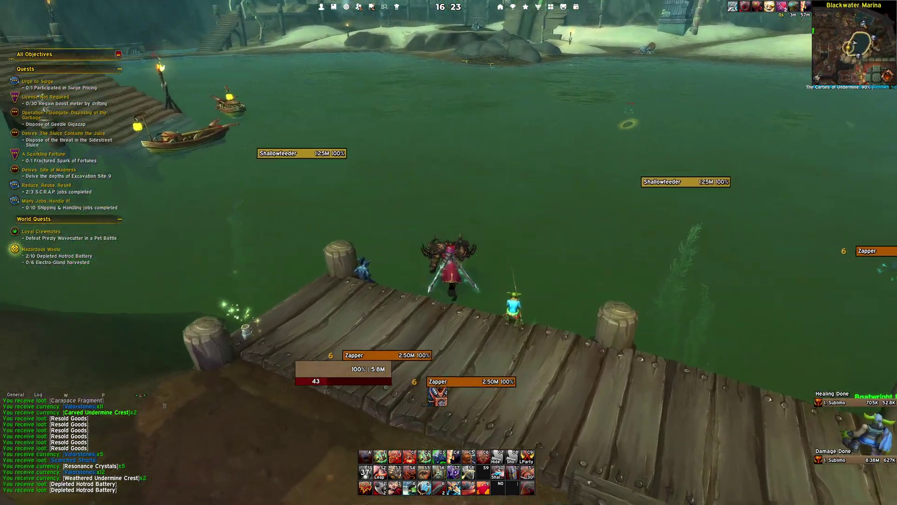
key("w")
Target the Marina Zappers under the dock and defeat both of them for the Hazardous Waste quest.
key("Tab")
key("5")
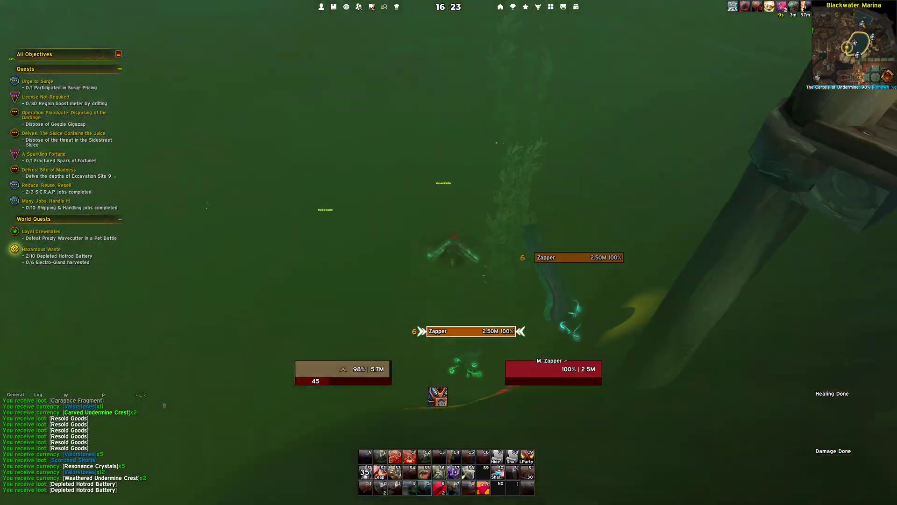
key("w")
key("1")
key("3")
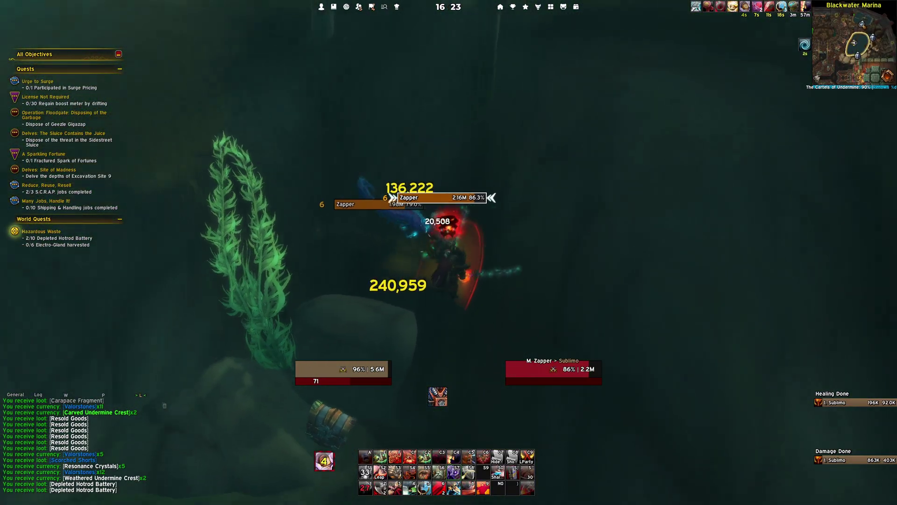
key("2")
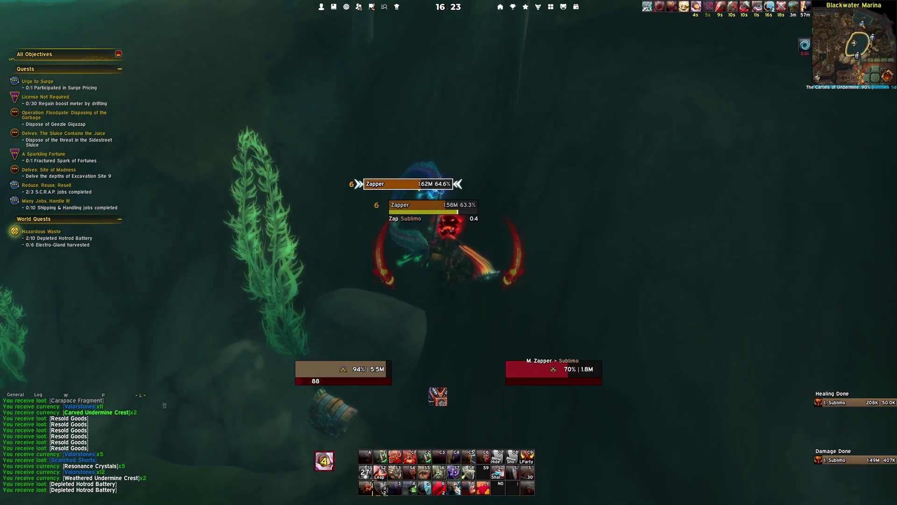
key("7")
key("2")
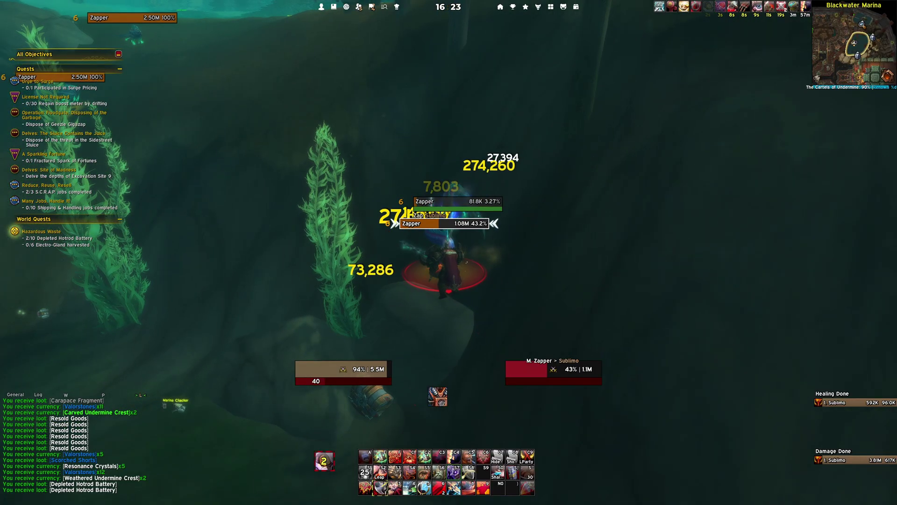
key("1")
key("4")
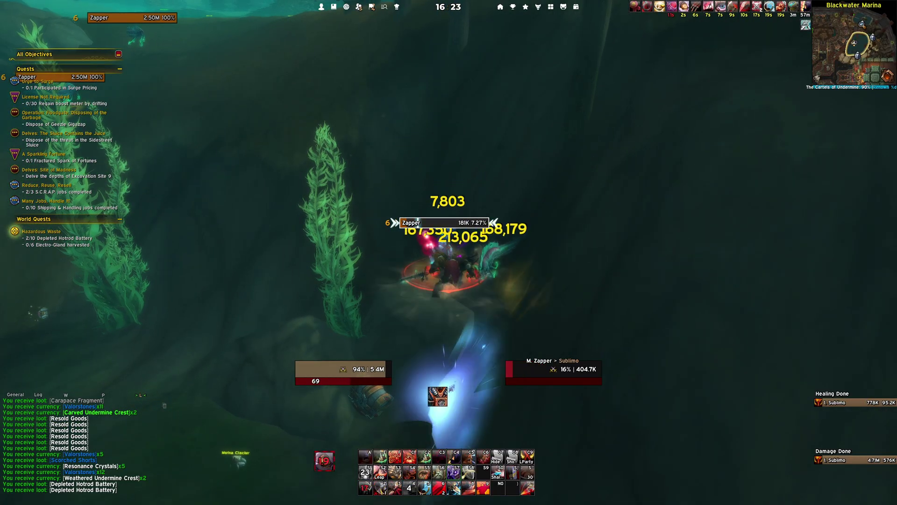
key("minus")
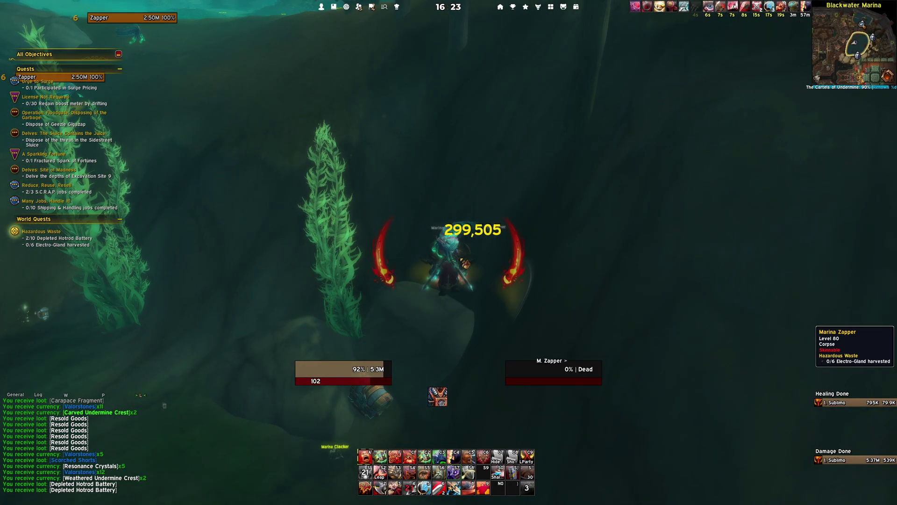
Harvest the Electro-Gland from the defeated Marina Zapper, and target and attack the nearest living Zapper.
right_click(466, 264)
key("a")
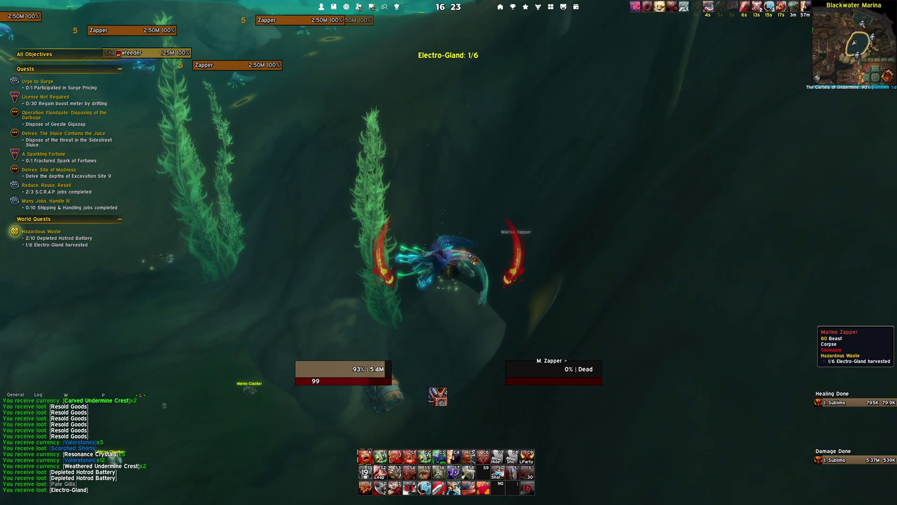
key("Tab")
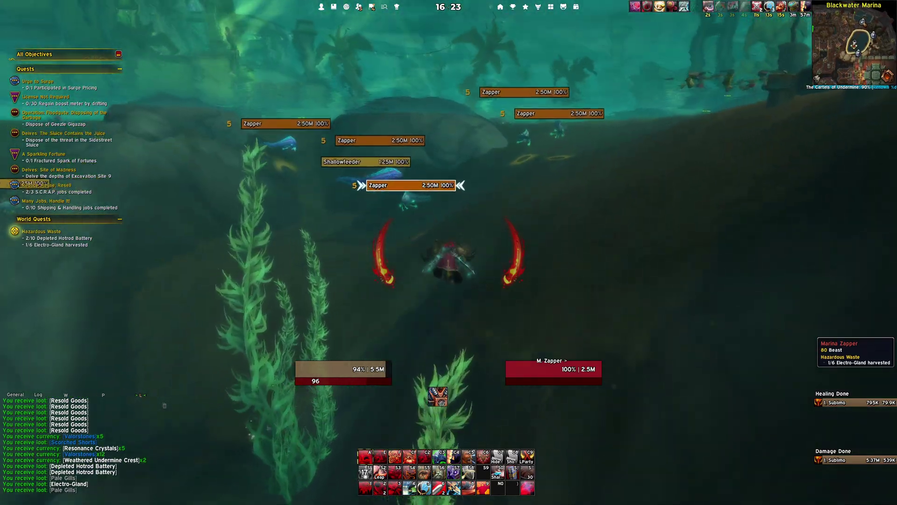
key("6")
key("minus")
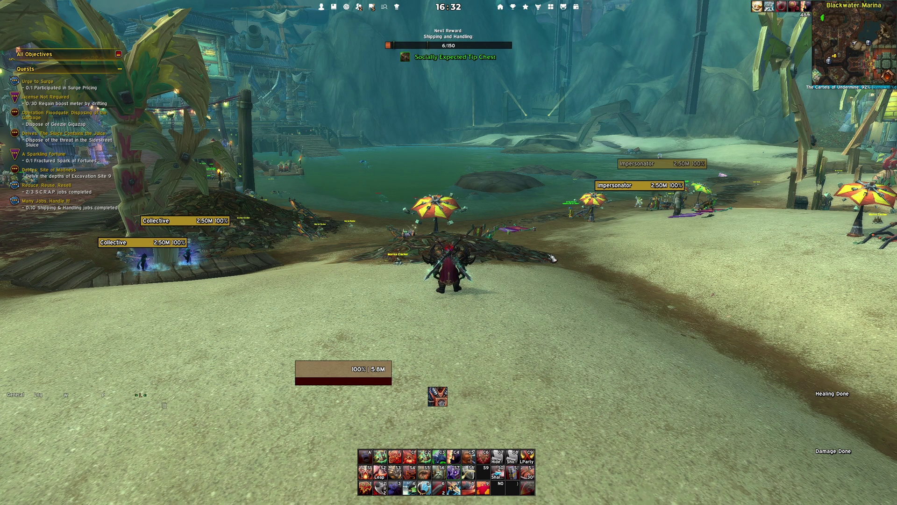
Defeat the Scalper beside the rubble heap near the Demolition Dome archway and collect the Resold Goods there.
mouse_move(492, 36)
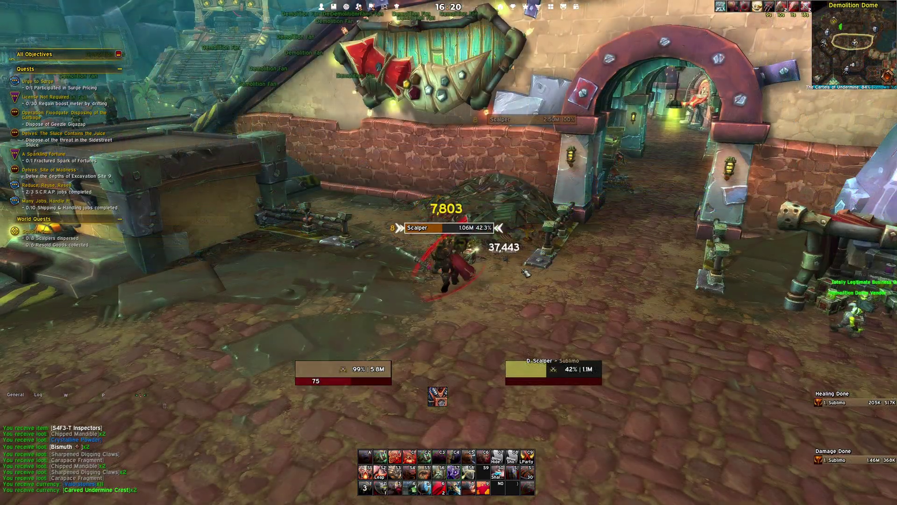
key("2")
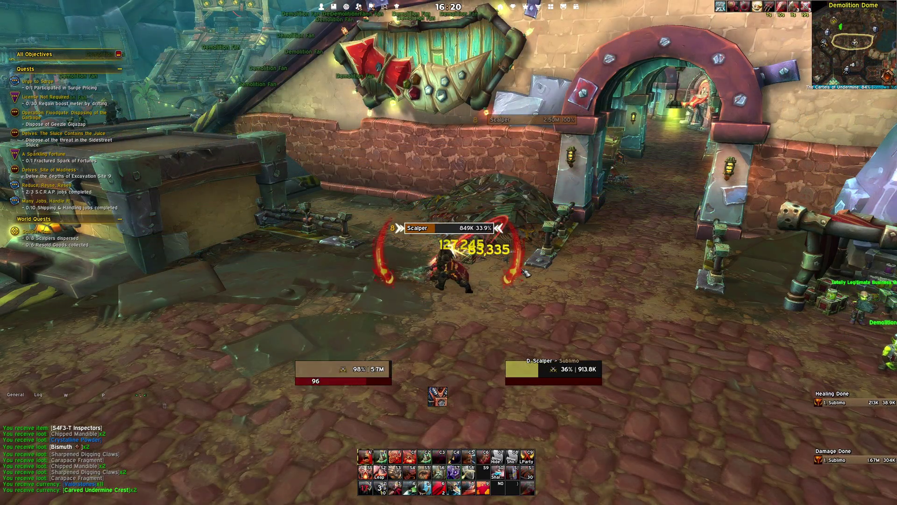
key("a")
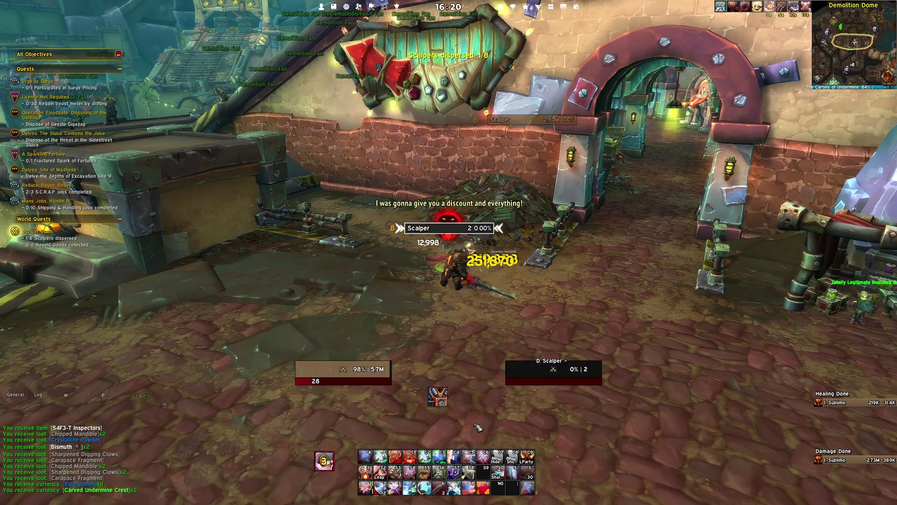
left_click(458, 455)
key("1")
left_click_drag(461, 276, 507, 276)
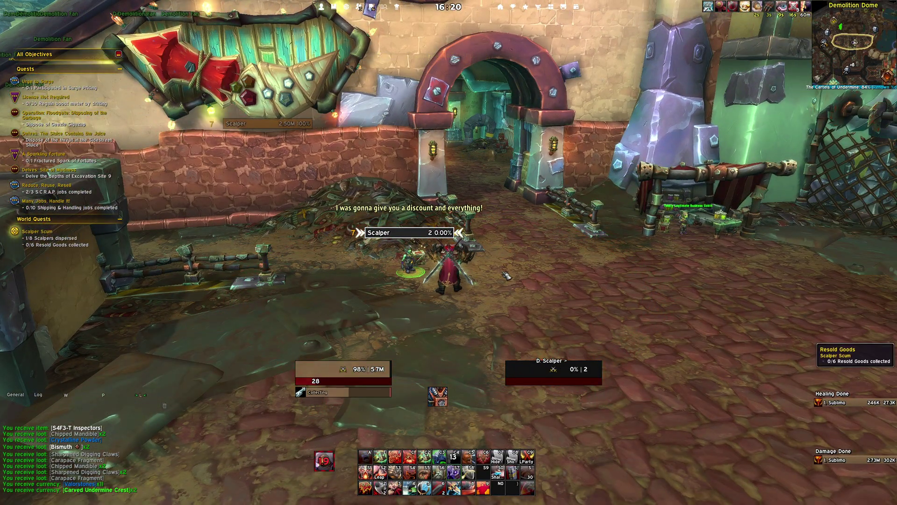
Run through the archway tunnel into the market square, collecting Resold Goods on the way for Scalper Scum.
key("w")
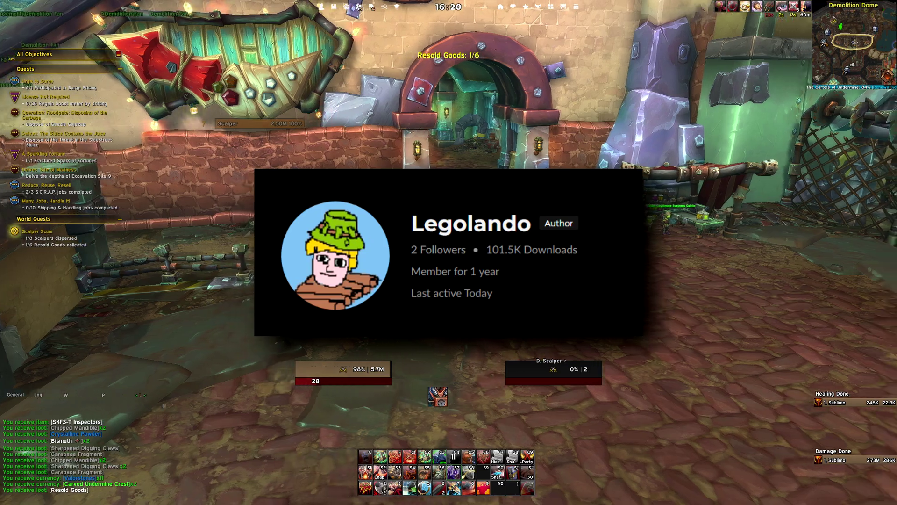
key("w")
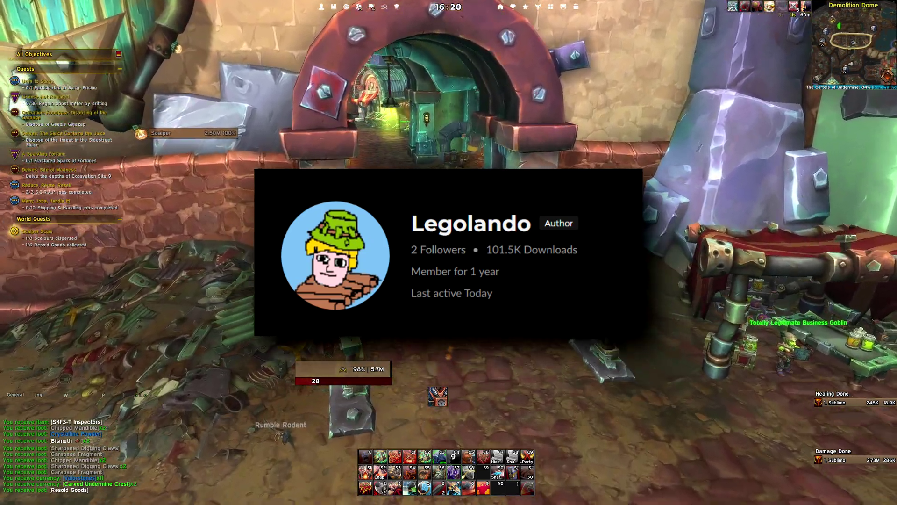
key("w")
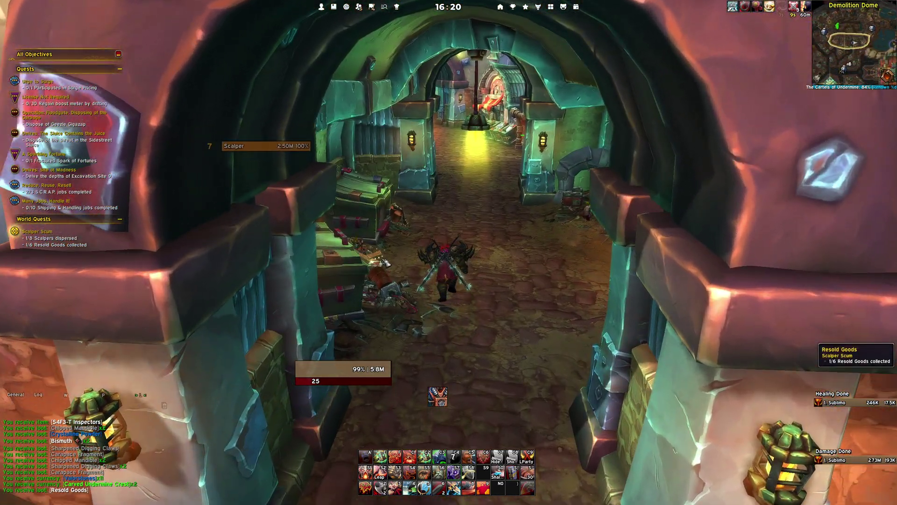
right_click(368, 262)
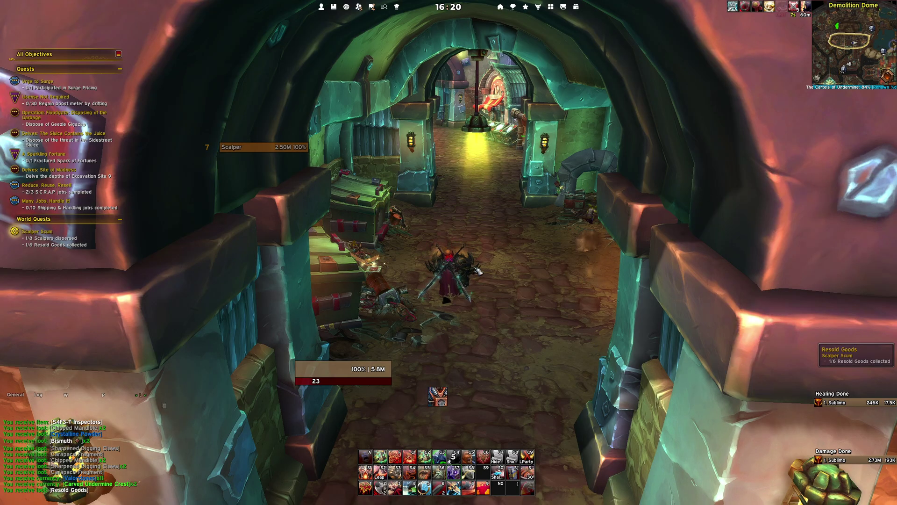
key("w")
key("w")
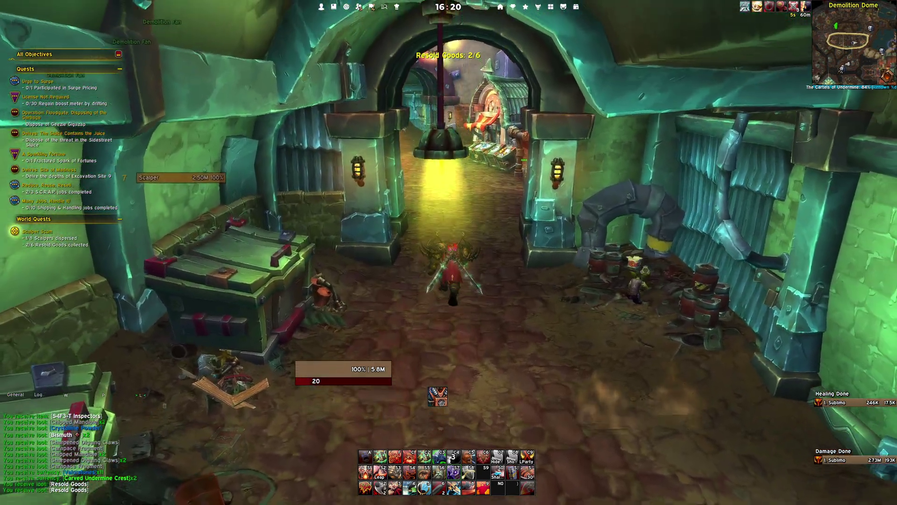
key("w")
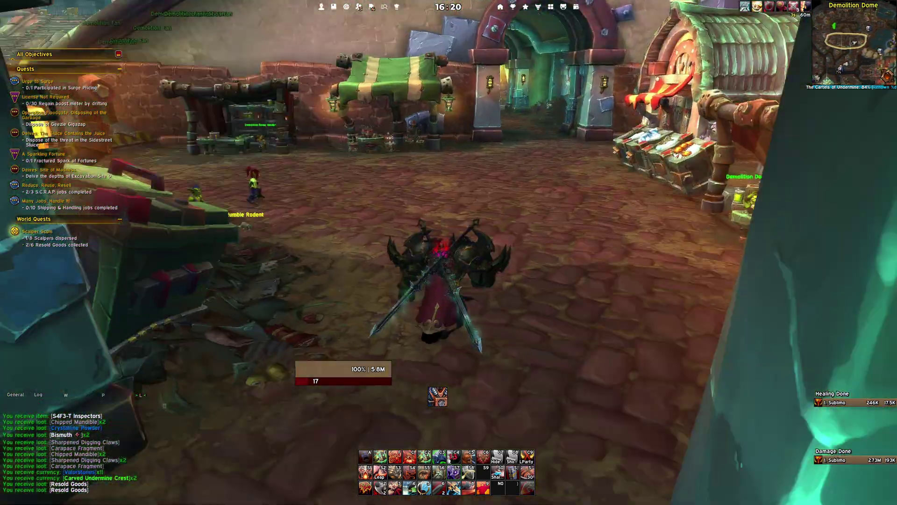
Attack and defeat the Scalper in front of the green striped market stall.
key("w")
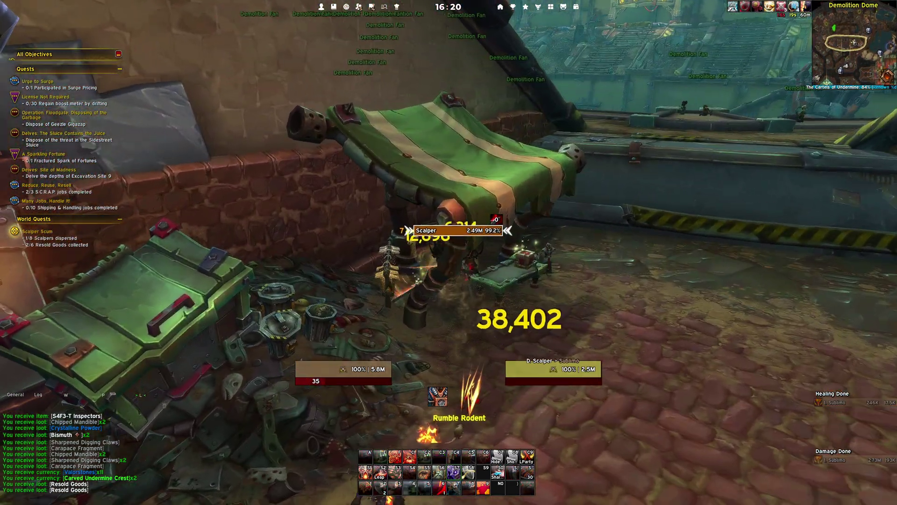
key("2")
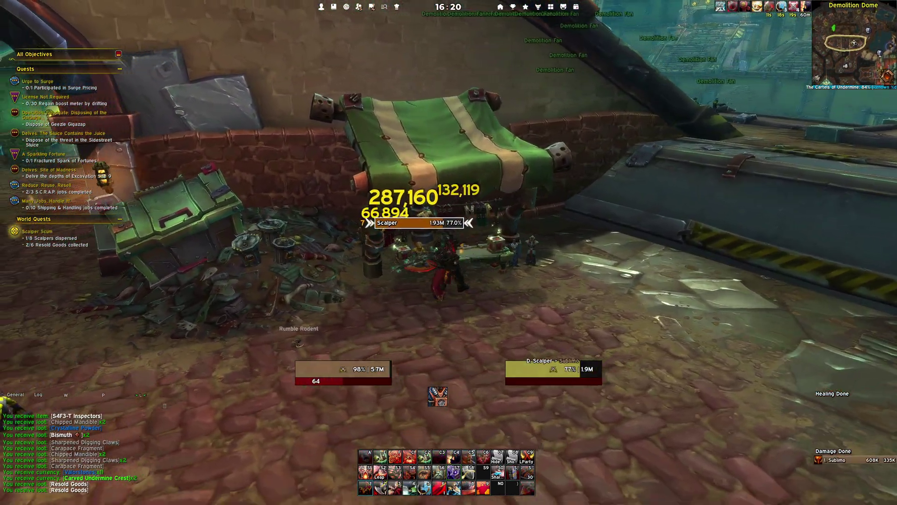
key("1")
key("2")
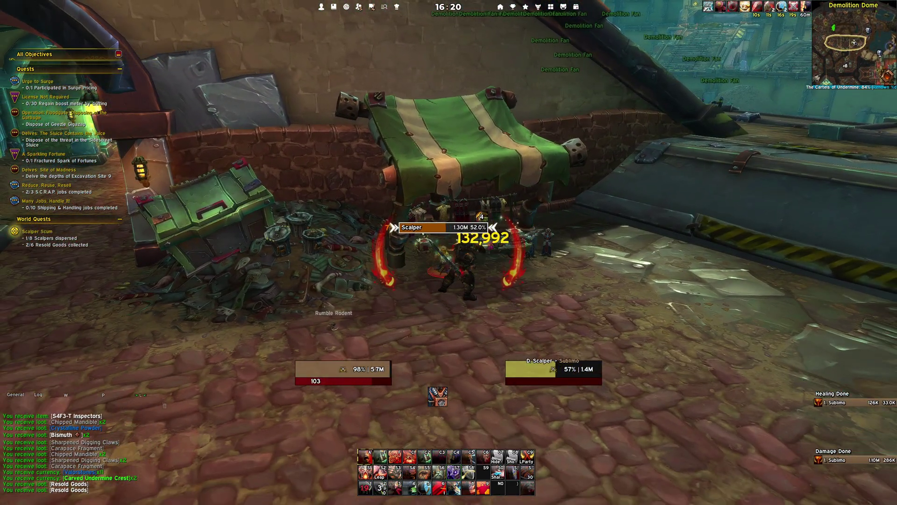
key("a")
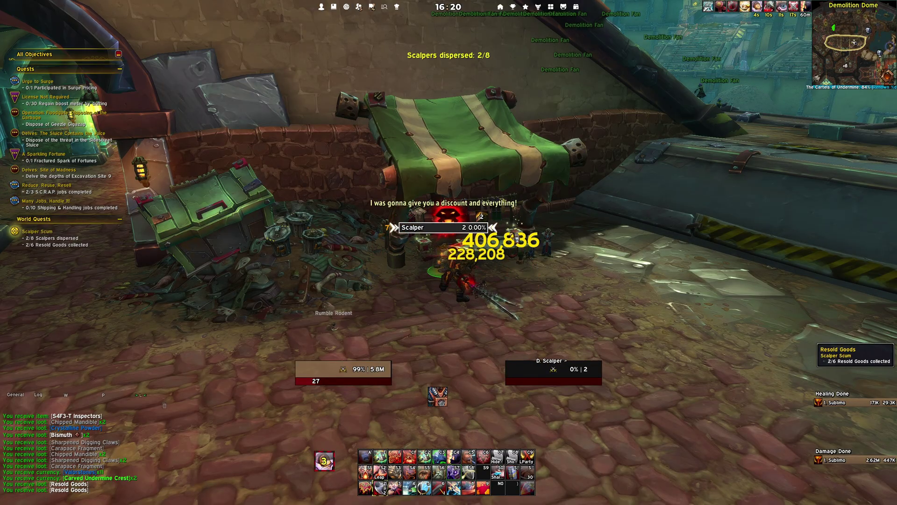
Loot the Resold Goods at the green striped stall and fight the Scalpers in Blackwater Marina.
right_click(522, 237)
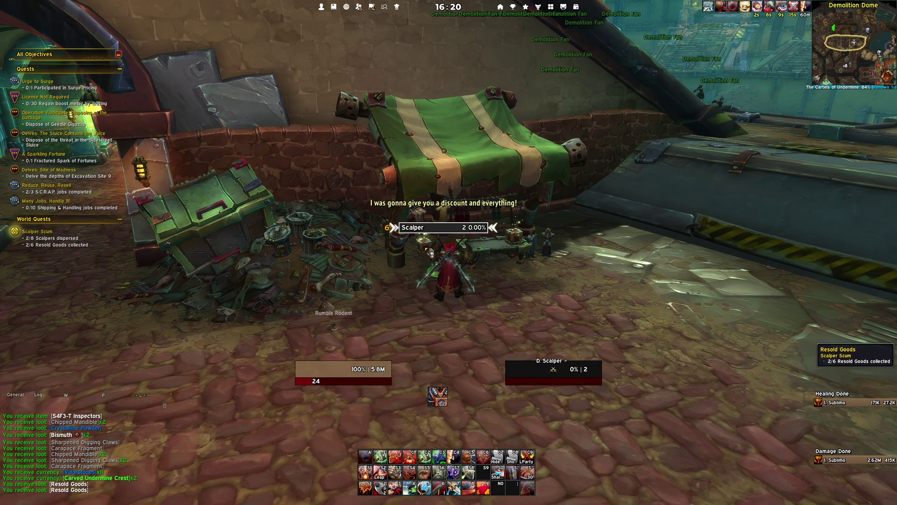
right_click(426, 250)
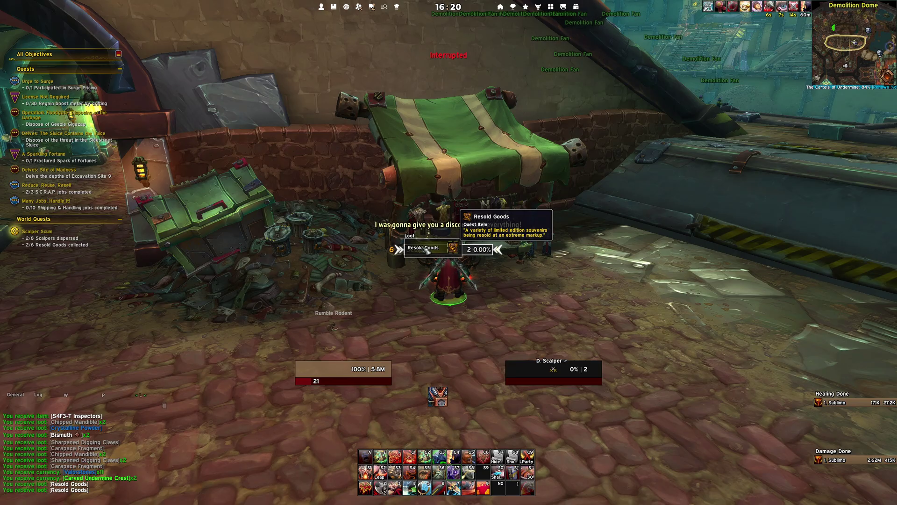
left_click(426, 248)
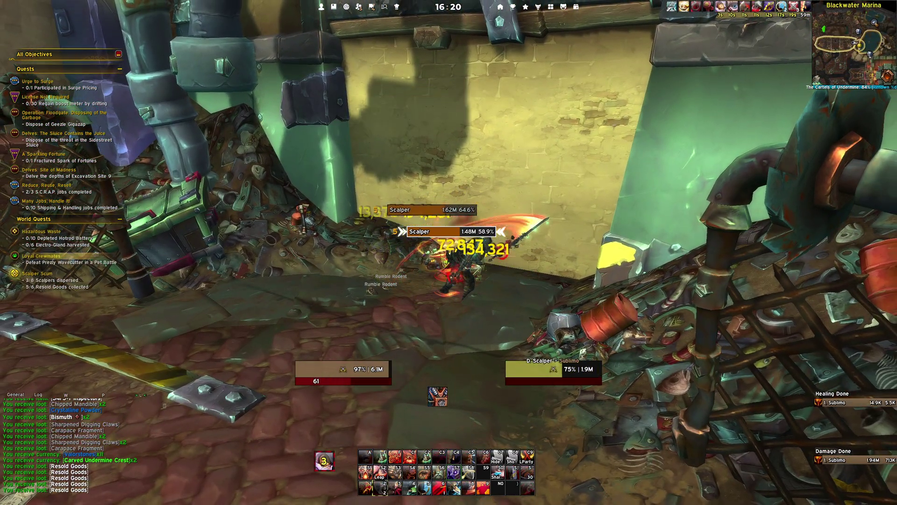
key("1")
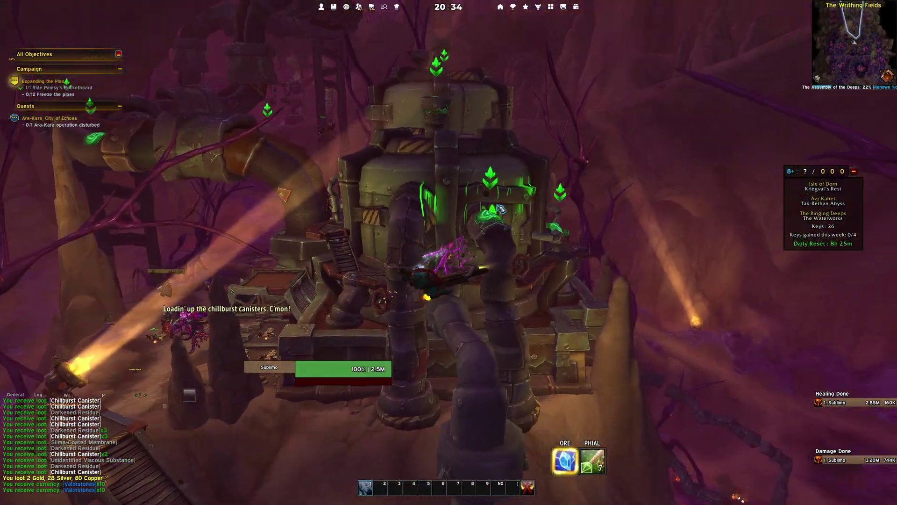
Freeze the marked pipes in The Writhing Fields for the Expanding the Plan quest.
key("1")
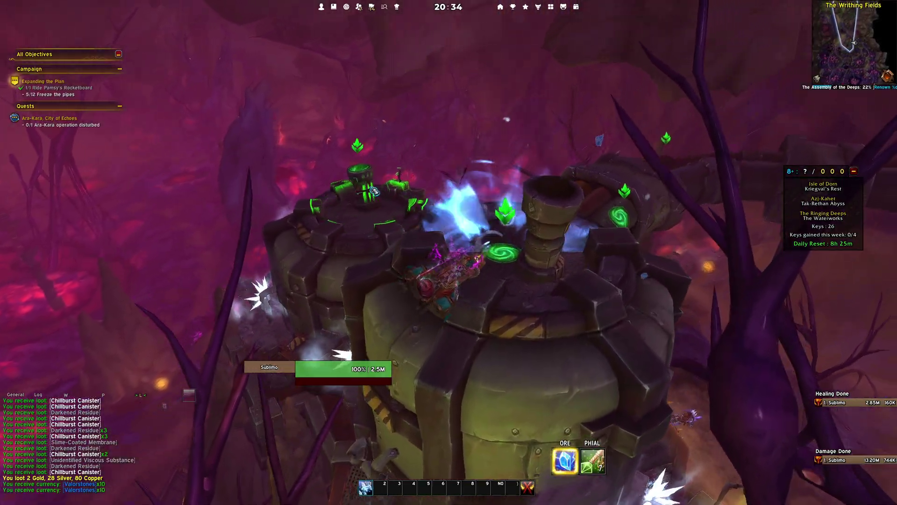
right_click(374, 191)
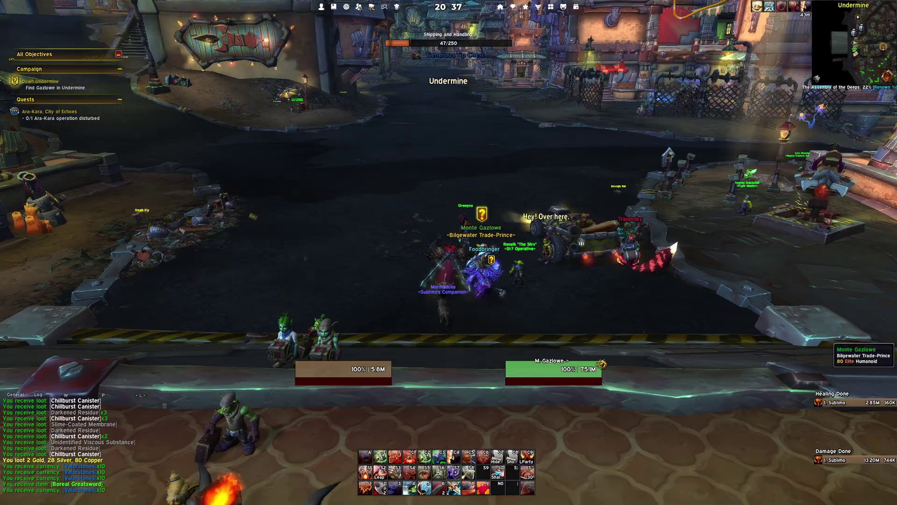
Turn in Down Undermine to Monte Gazlowe and pick up Welcome to Undermine from Grimla Fizzlecrank.
right_click(486, 256)
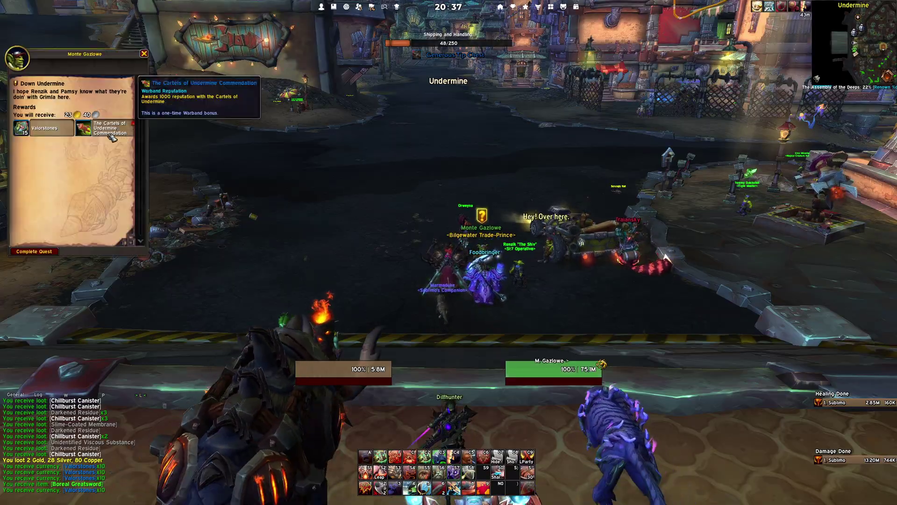
left_click(34, 252)
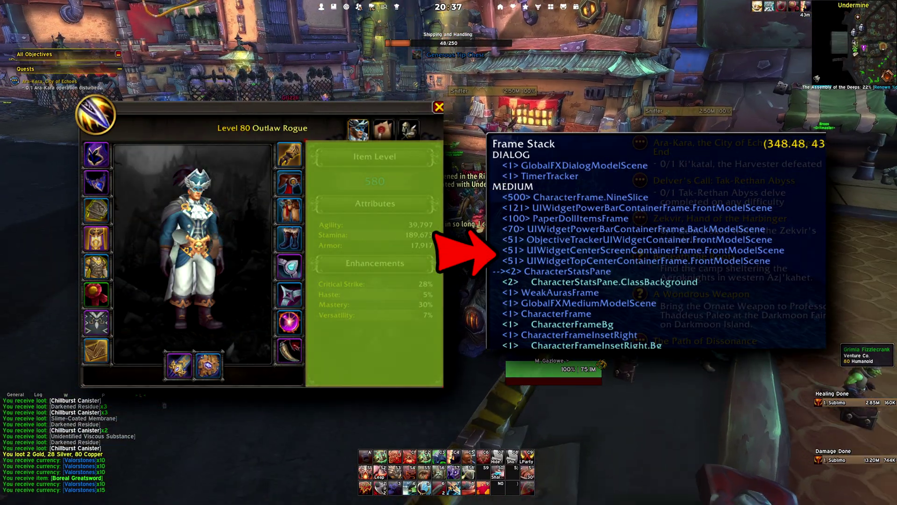
key("f")
left_click(35, 252)
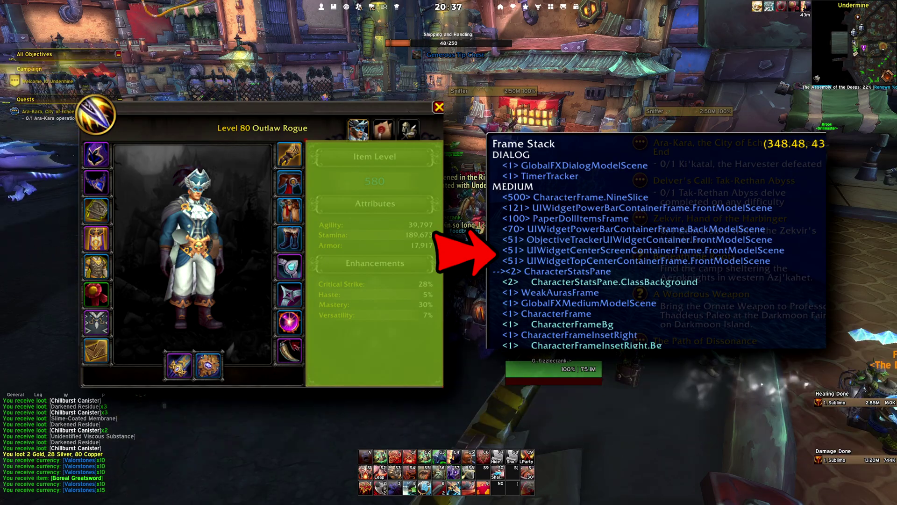
Approach Gramps and the hot rod for the Welcome to Undermine quest and look around the street.
key("c")
left_click_drag(447, 202, 345, 201)
left_click_drag(447, 202, 510, 202)
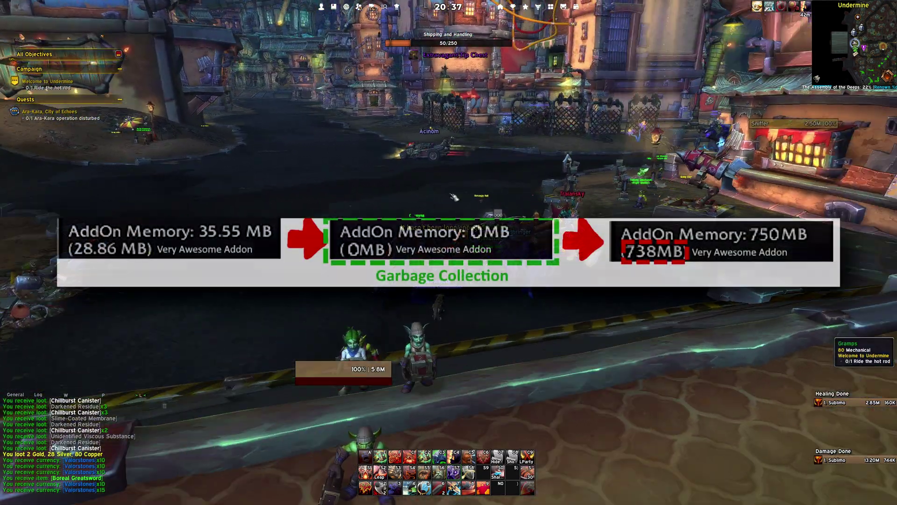
key("w")
left_click(467, 262)
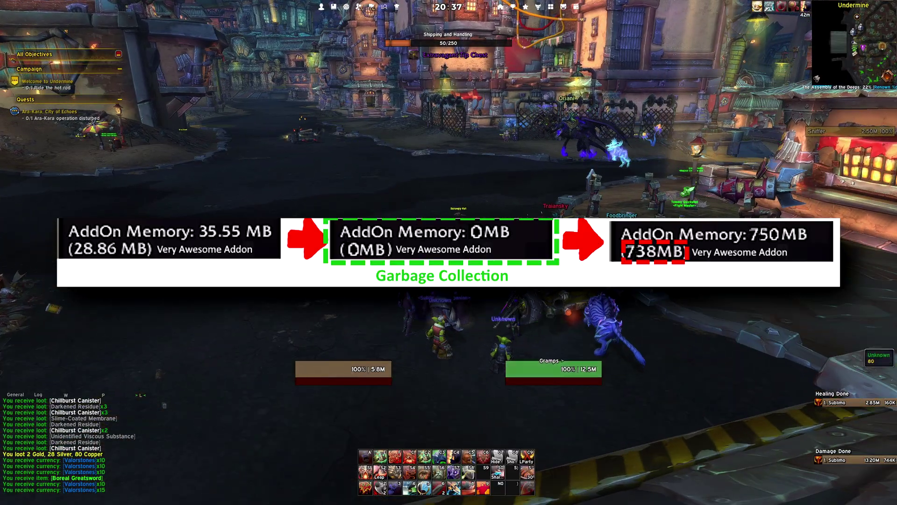
left_click_drag(467, 261, 374, 262)
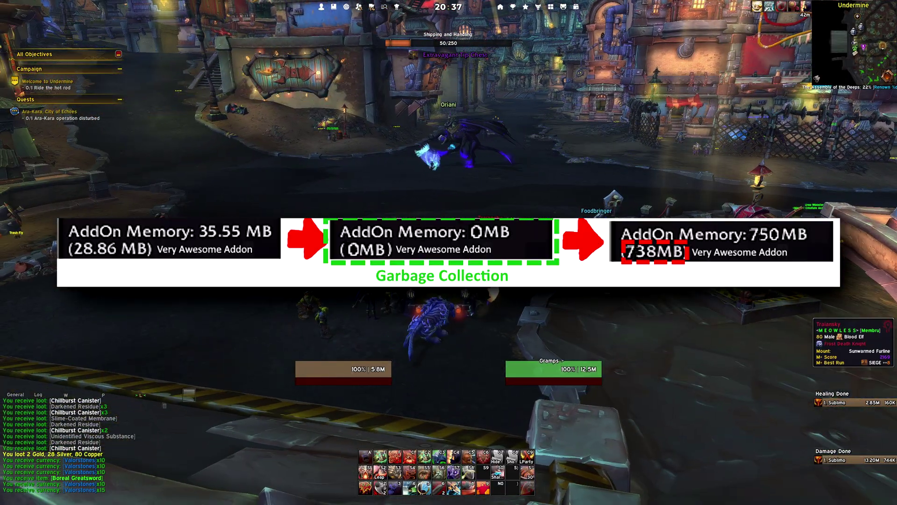
left_click_drag(477, 252, 525, 213)
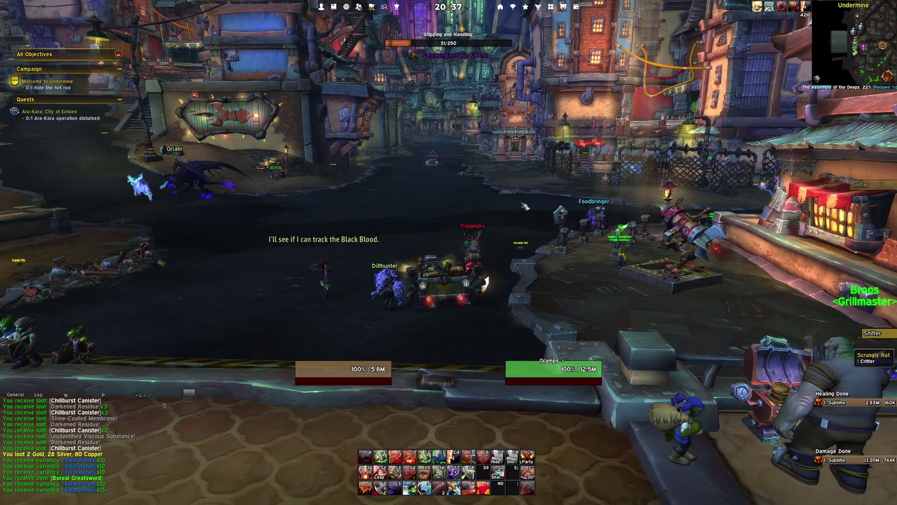
left_click(524, 206)
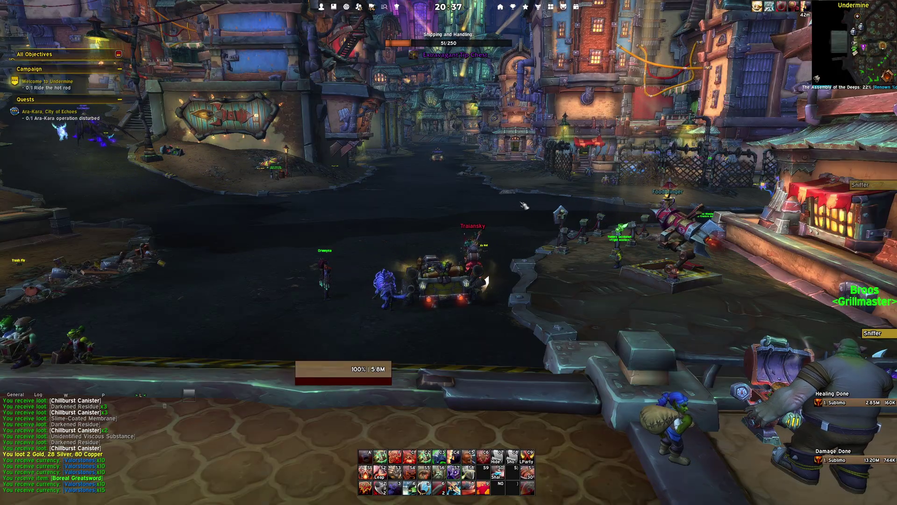